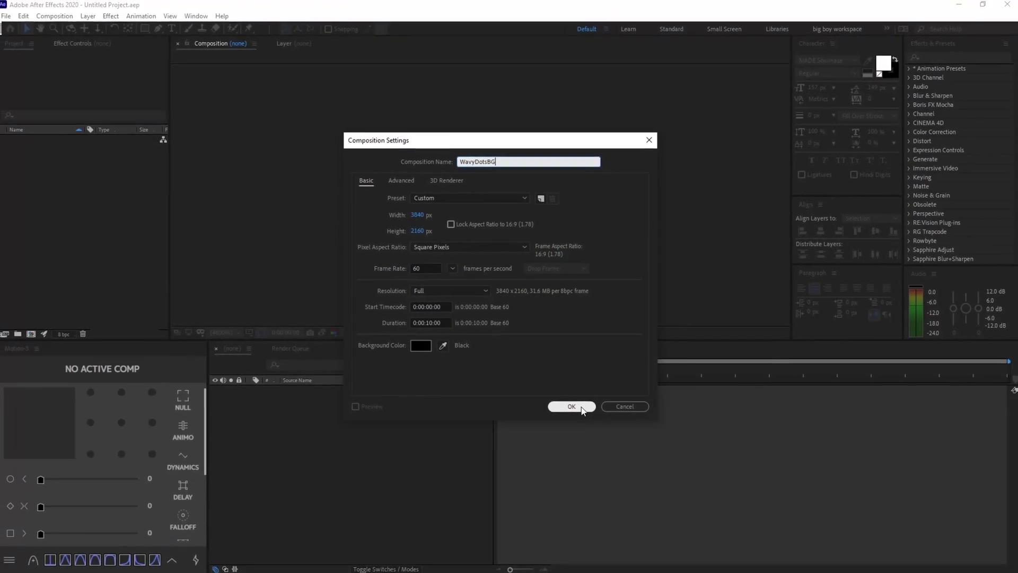
Confirm the WavyDotsBG settings, then create a 400×400 composition named Dot
{"action": "left_click", "coordinate": [581, 407]}
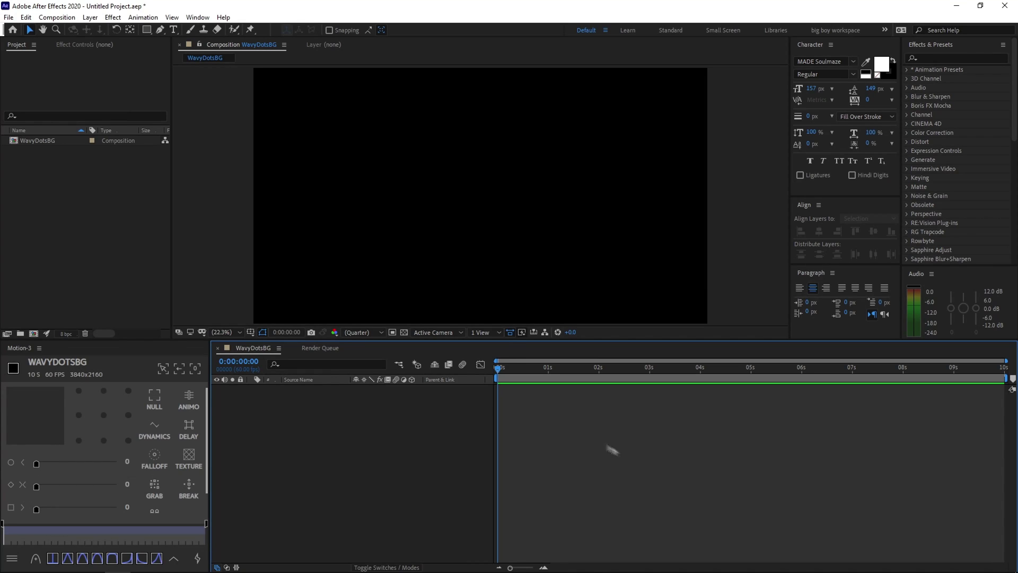
{"action": "right_click", "coordinate": [110, 194]}
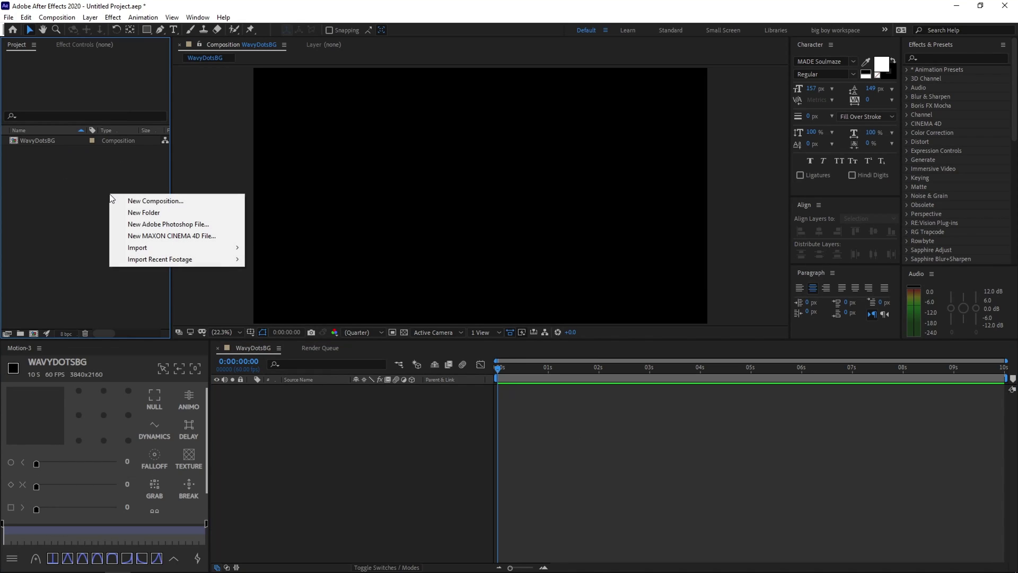
{"action": "left_click", "coordinate": [201, 200]}
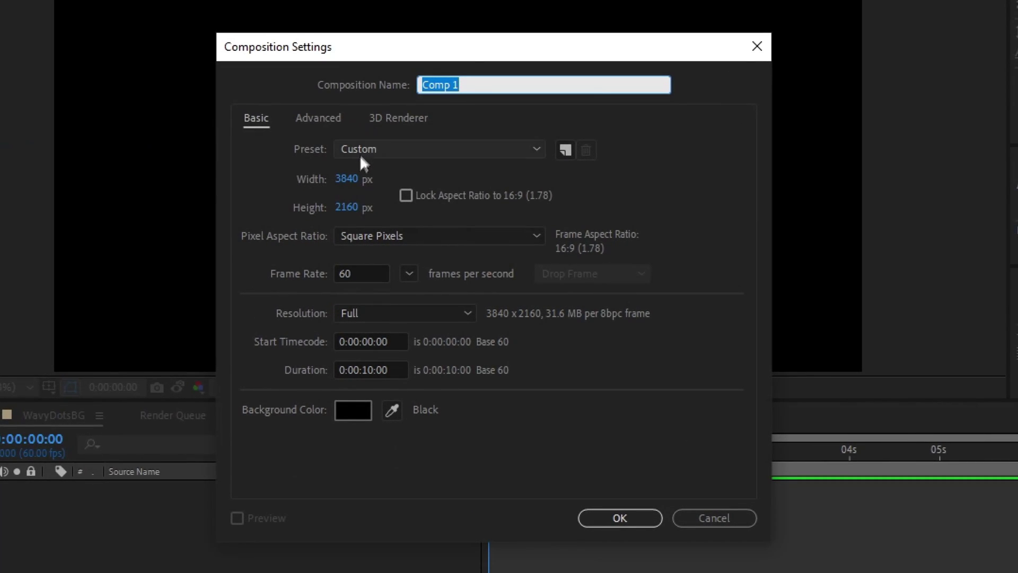
{"action": "left_click", "coordinate": [351, 179]}
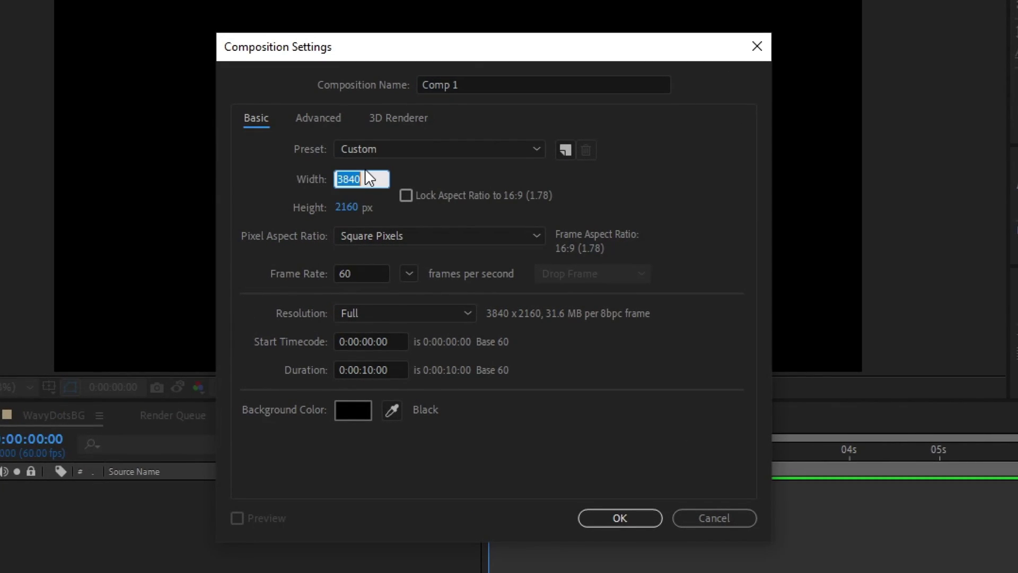
{"action": "type", "text": "400"}
{"action": "key", "text": "Tab"}
{"action": "type", "text": "400"}
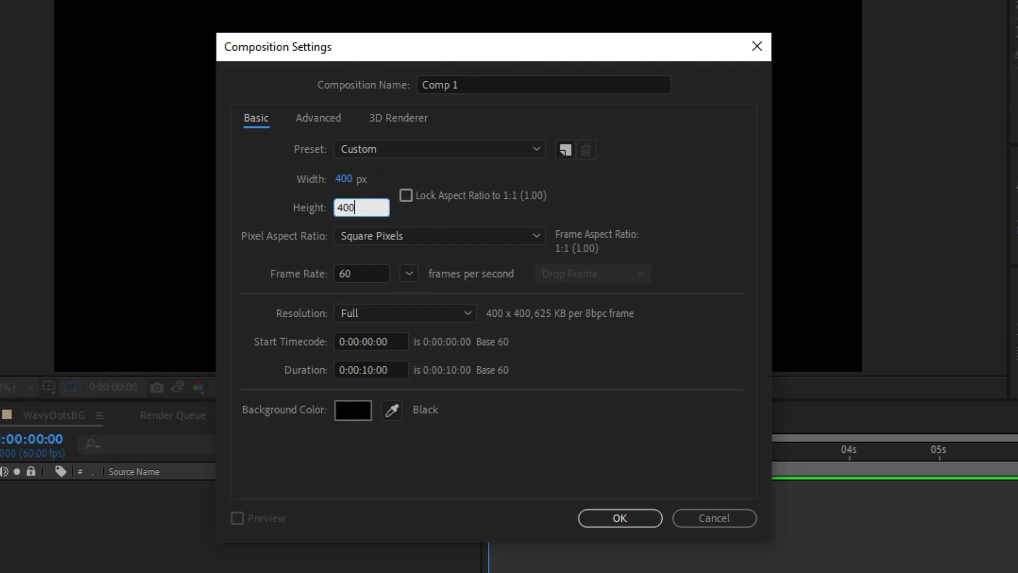
{"action": "left_click", "coordinate": [288, 205]}
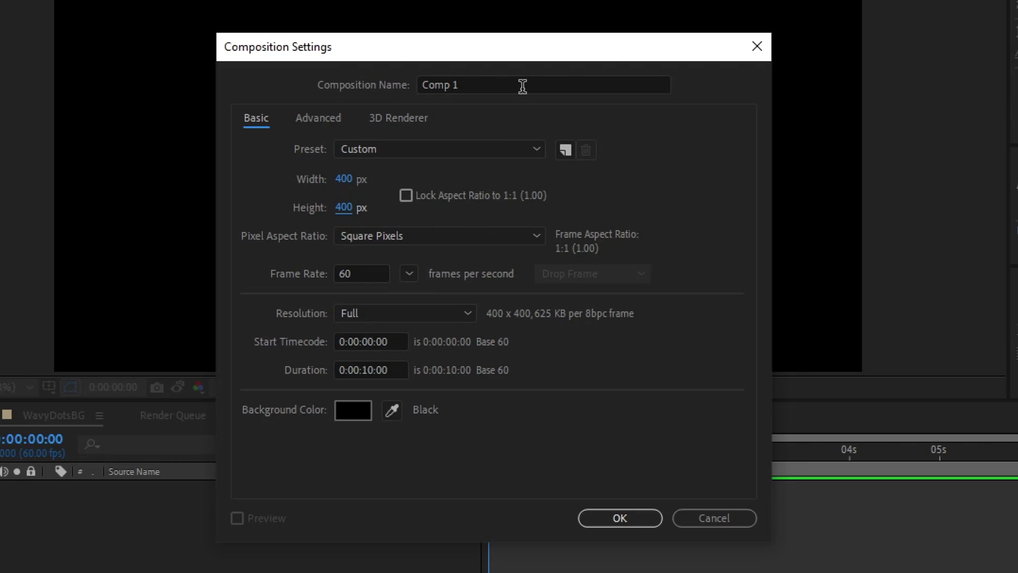
{"action": "double_click", "coordinate": [546, 84]}
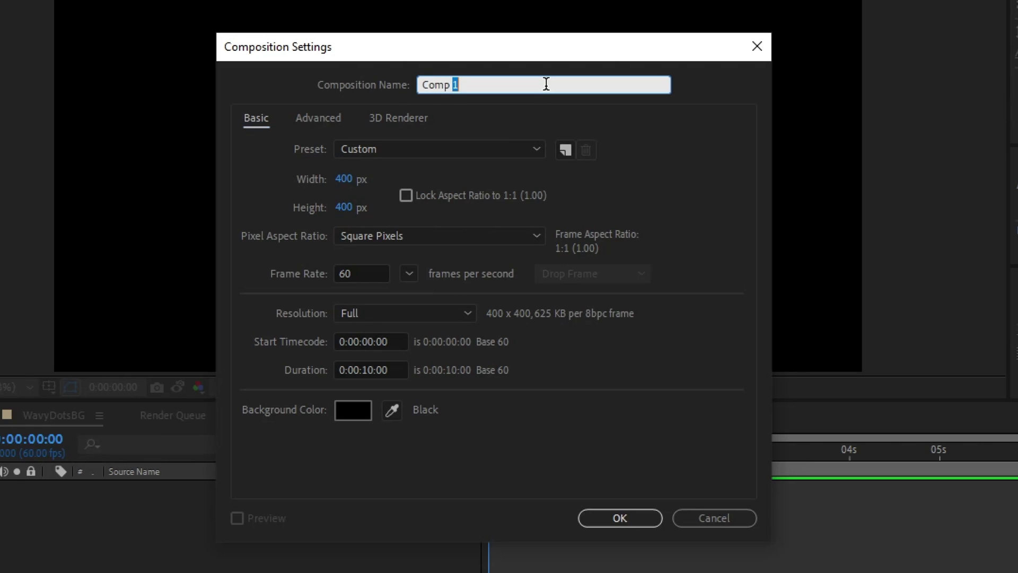
{"action": "key", "text": "ctrl+a"}
{"action": "type", "text": "Dot"}
{"action": "key", "text": "Return"}
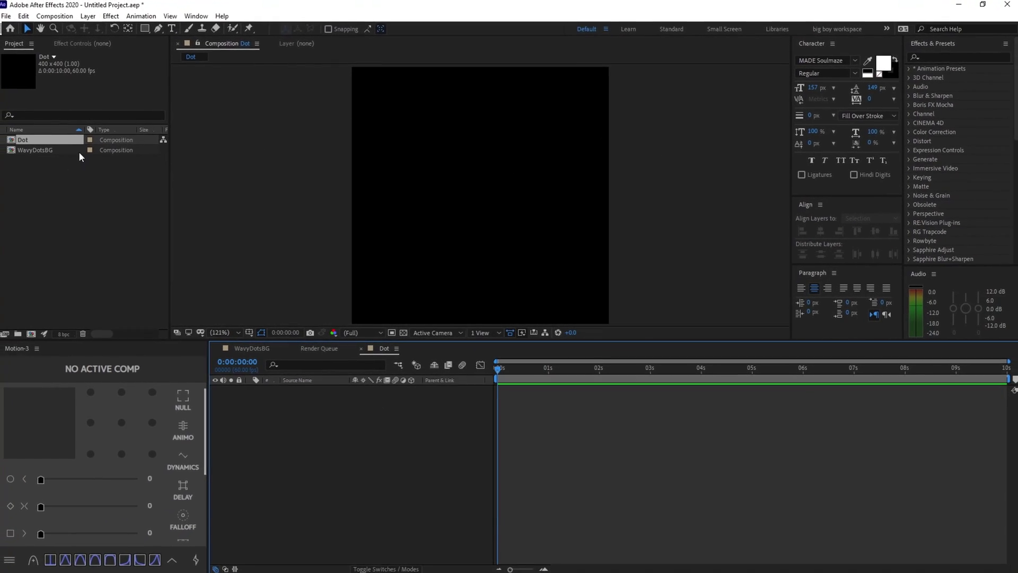
Draw a circle in the Dot composition with the Ellipse Tool
{"action": "double_click", "coordinate": [64, 141]}
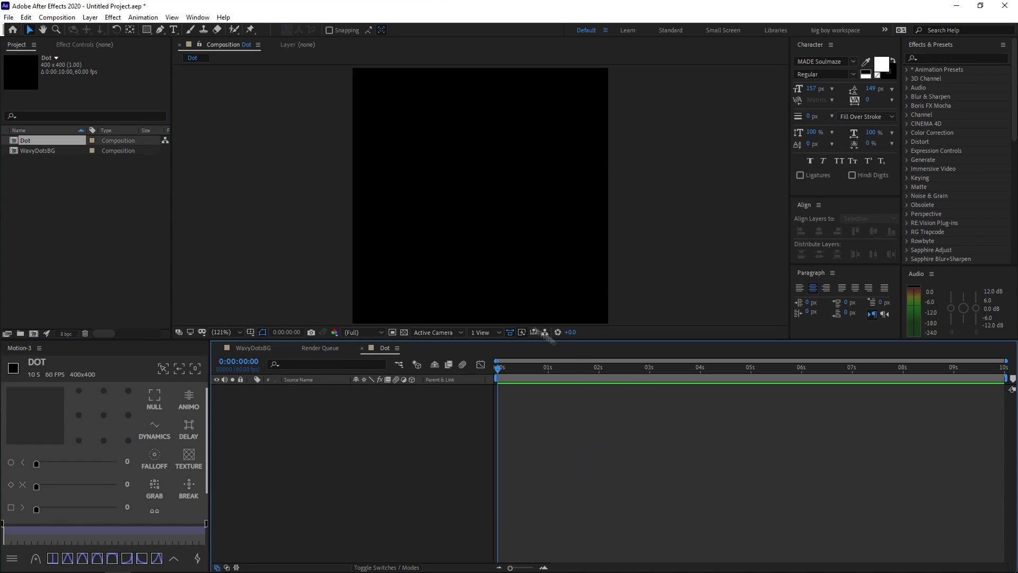
{"action": "left_click", "coordinate": [148, 32]}
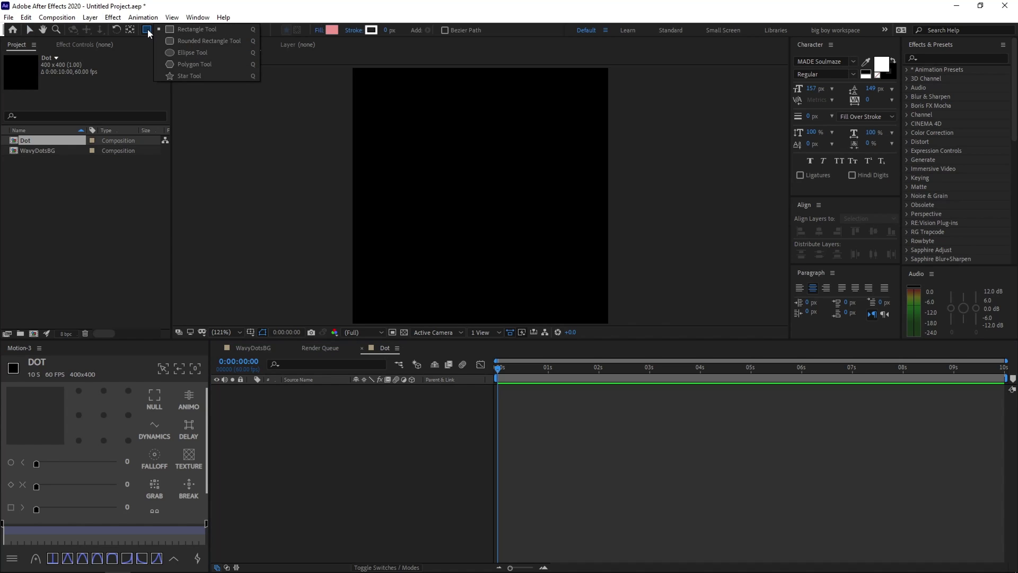
{"action": "left_click", "coordinate": [218, 49]}
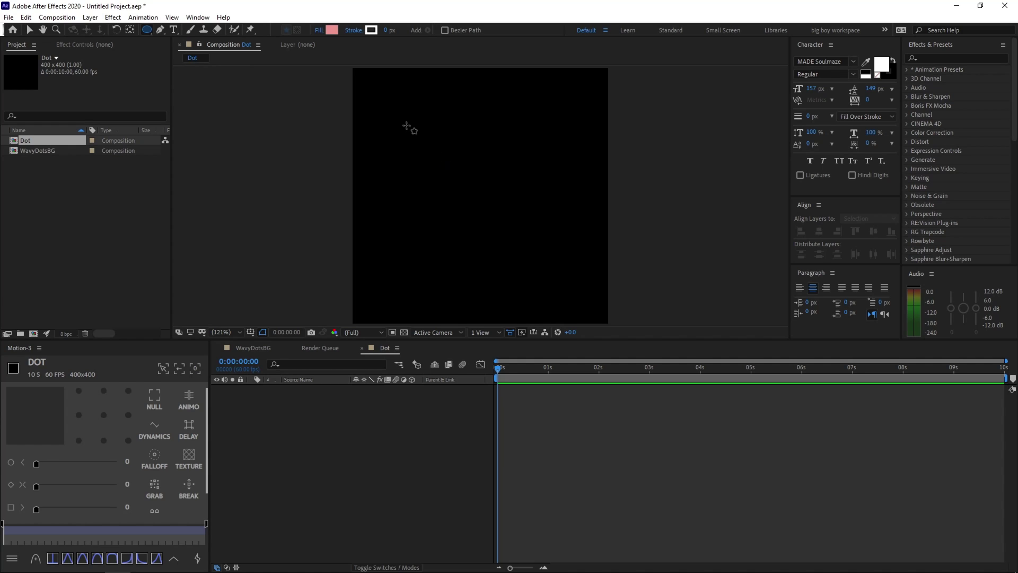
{"action": "left_click_drag", "start_coordinate": [401, 124], "coordinate": [489, 233]}
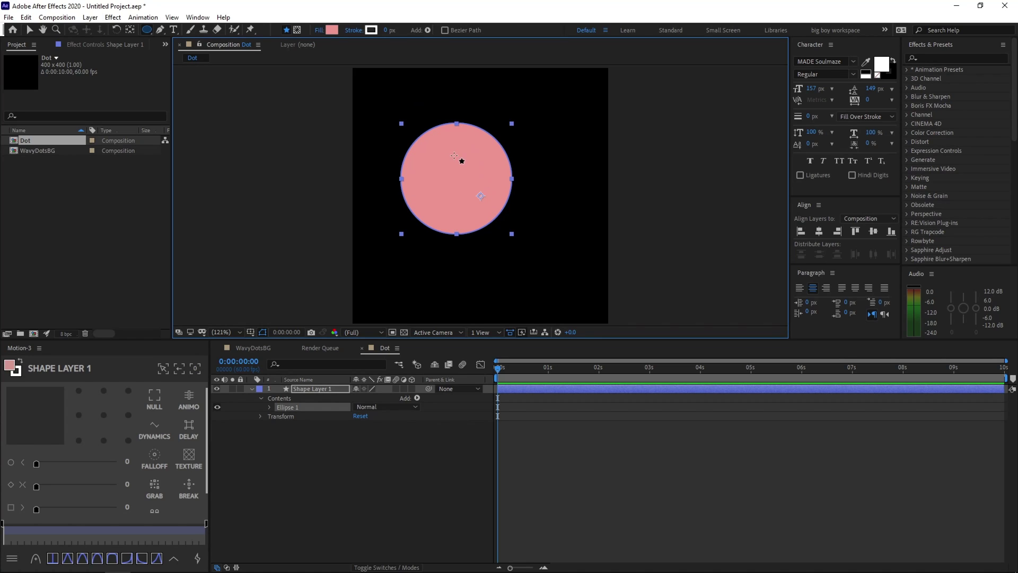
Set the circle's fill colour to white (FFFFFF)
{"action": "key", "text": "v"}
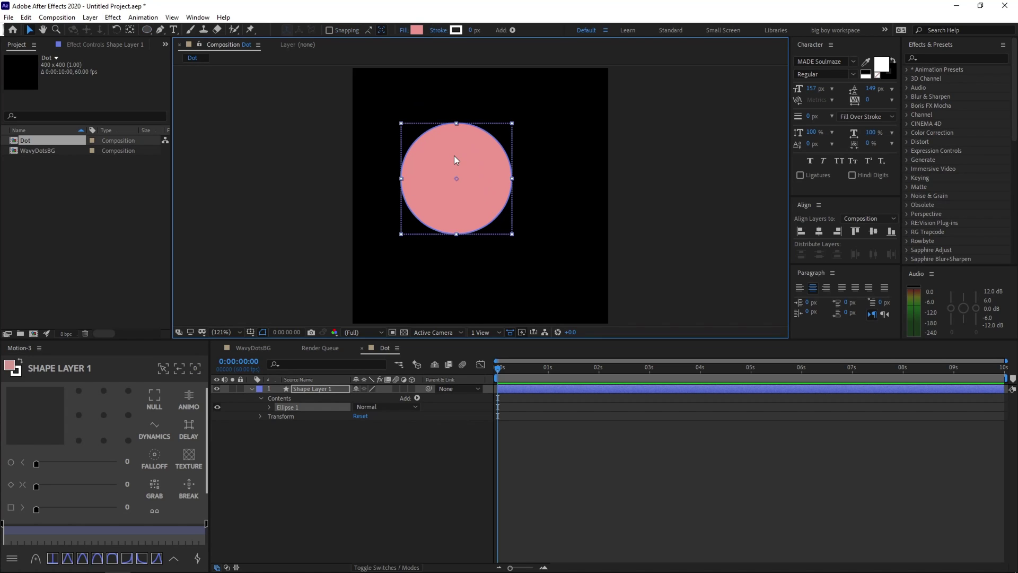
{"action": "left_click", "coordinate": [418, 29]}
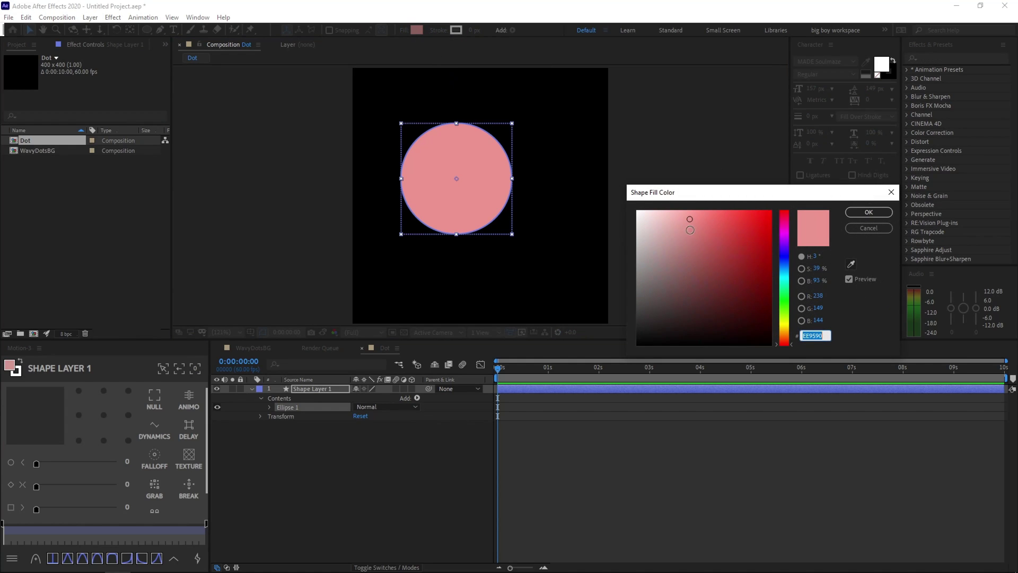
{"action": "type", "text": "ffffff"}
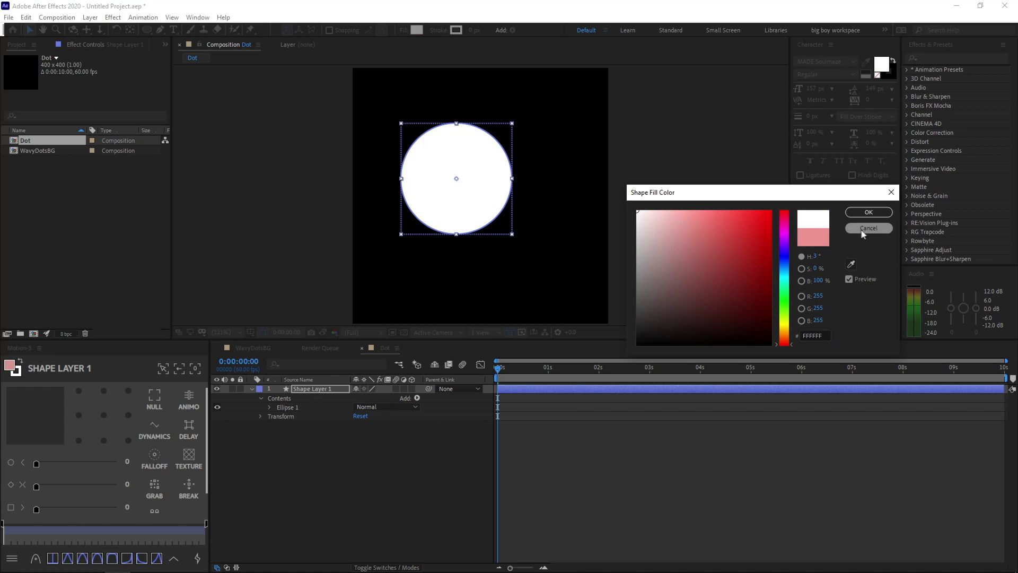
{"action": "left_click", "coordinate": [869, 212]}
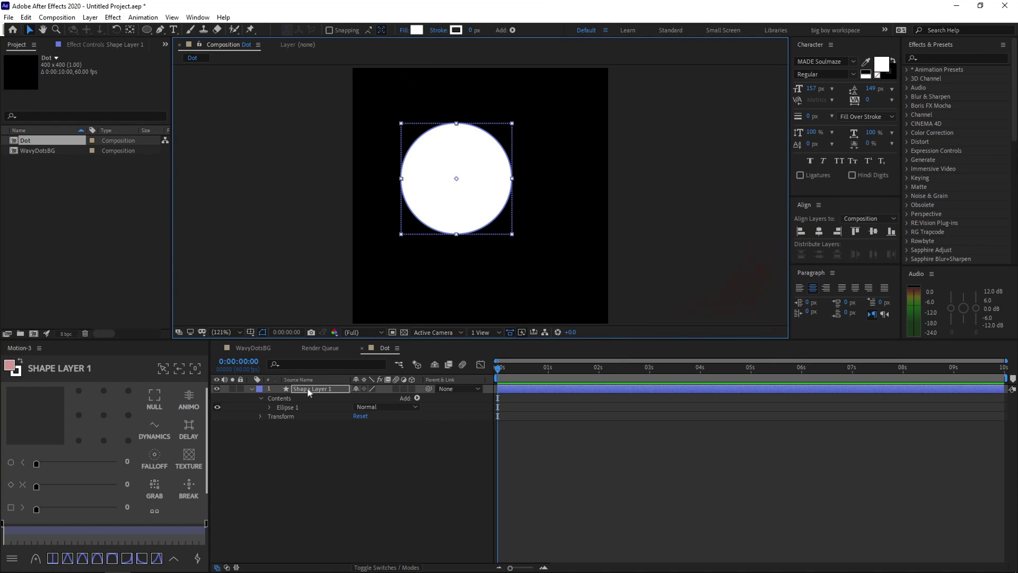
Set the ellipse path's size to 177
{"action": "left_click", "coordinate": [269, 405]}
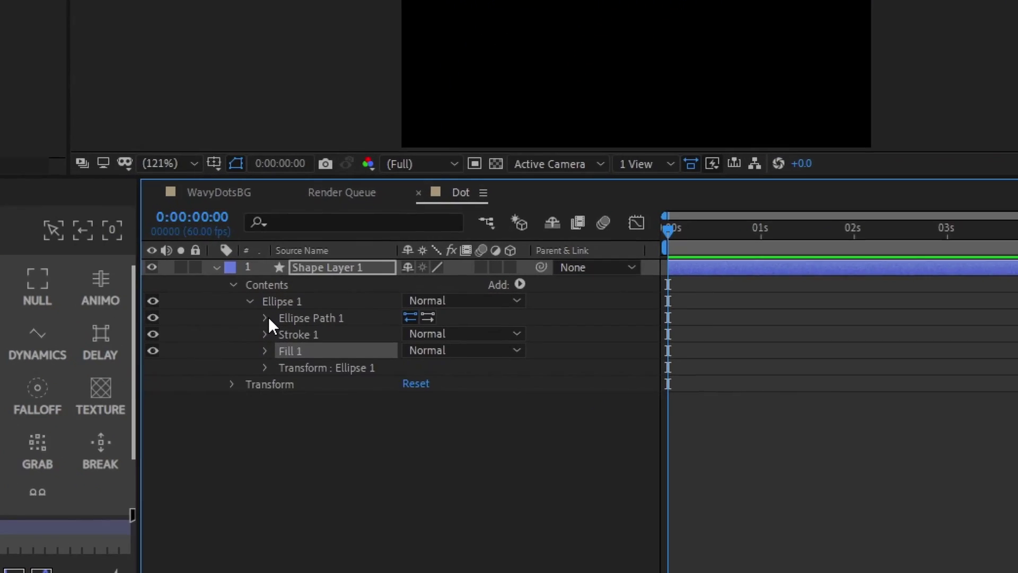
{"action": "left_click", "coordinate": [272, 374]}
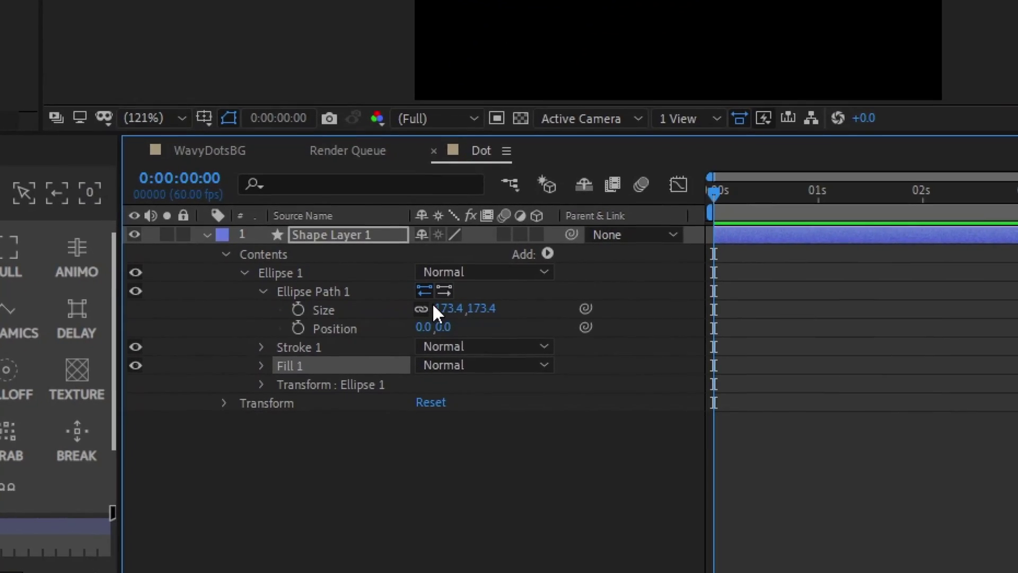
{"action": "left_click", "coordinate": [448, 307]}
{"action": "type", "text": "17"}
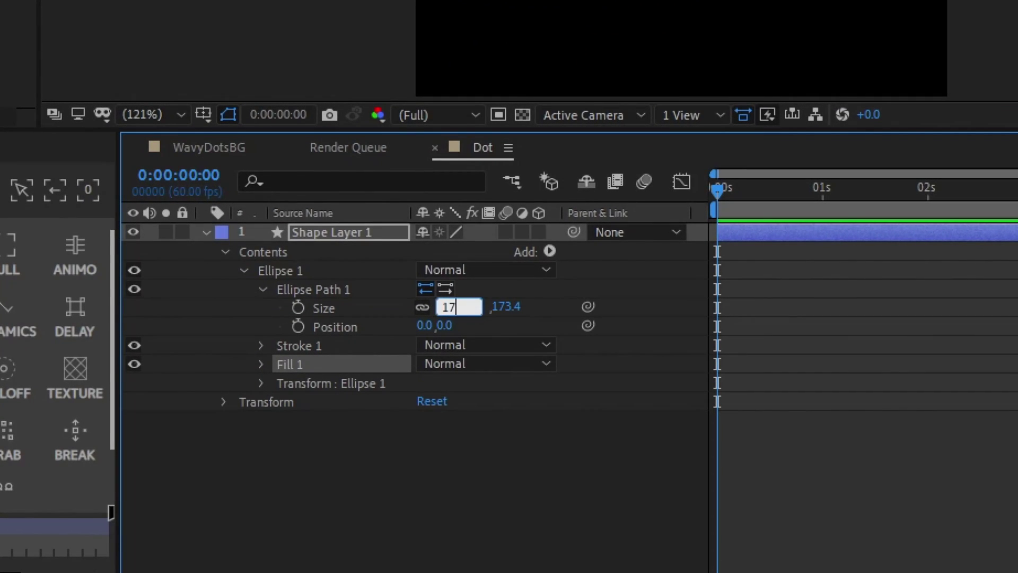
{"action": "type", "text": "7"}
{"action": "key", "text": "Return"}
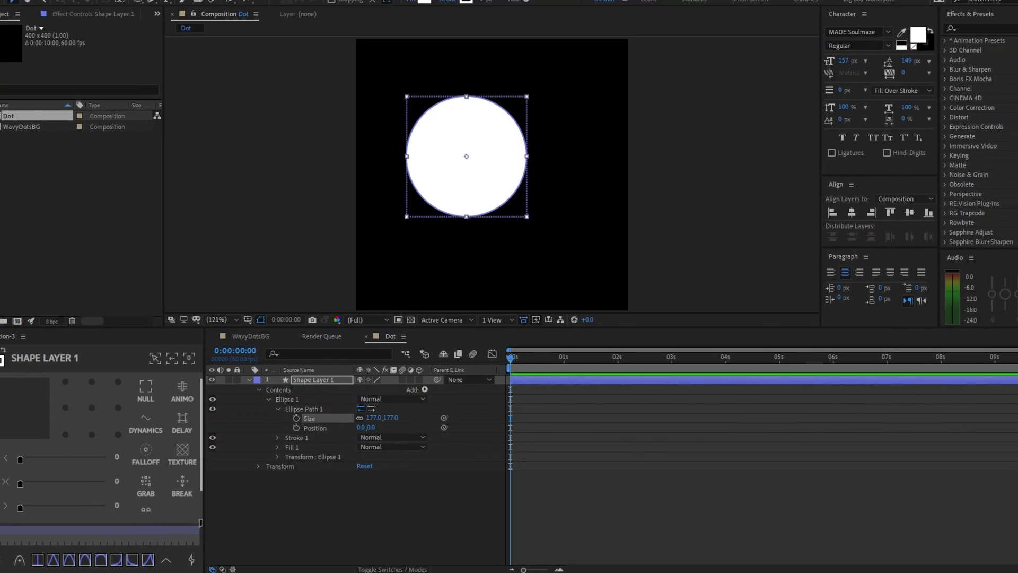
{"action": "left_click", "coordinate": [720, 466]}
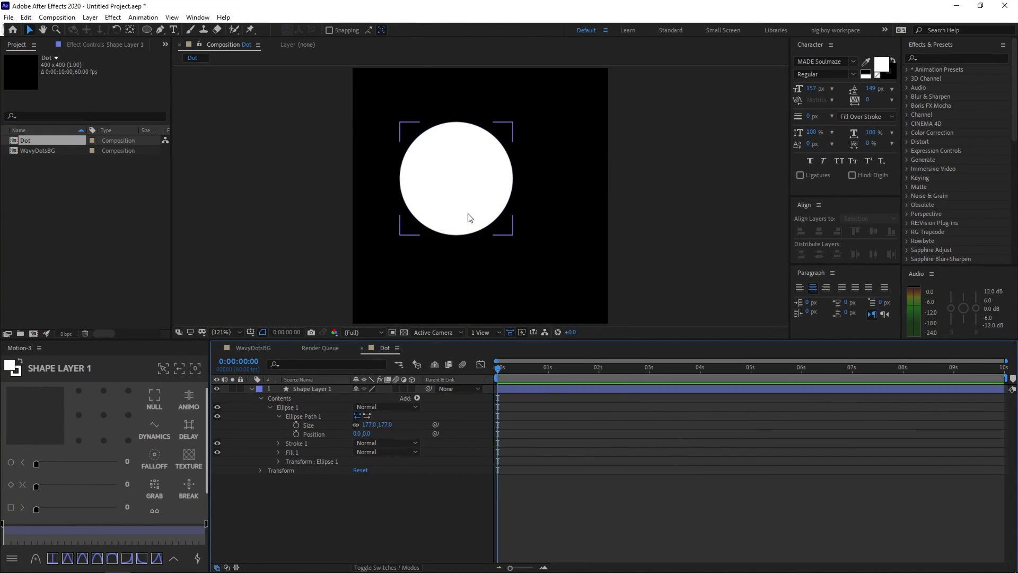
Nudge the circle right and move its anchor point onto the circle's centre
{"action": "left_click", "coordinate": [498, 200]}
{"action": "left_click_drag", "start_coordinate": [498, 201], "coordinate": [514, 201]}
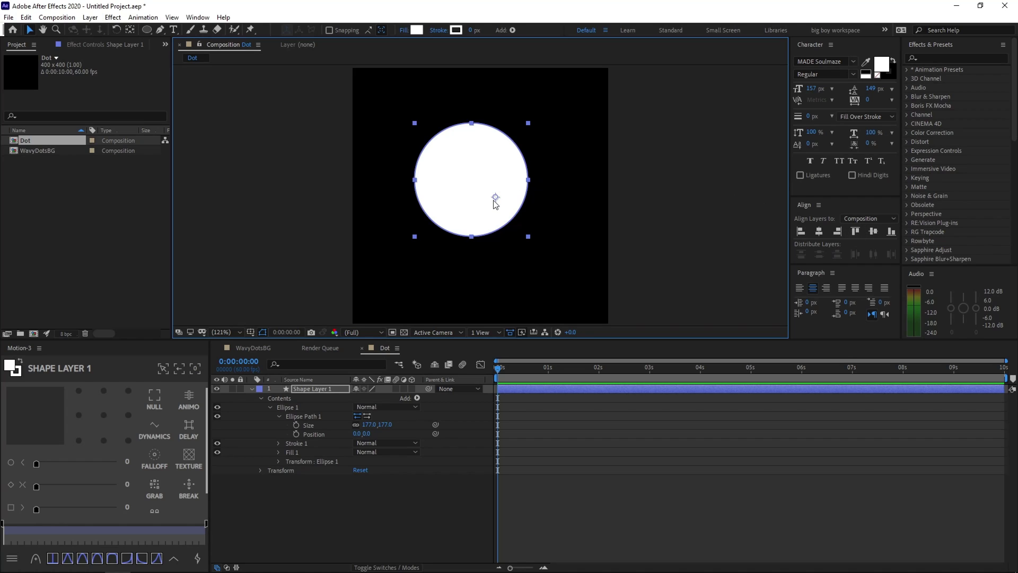
{"action": "key", "text": "y"}
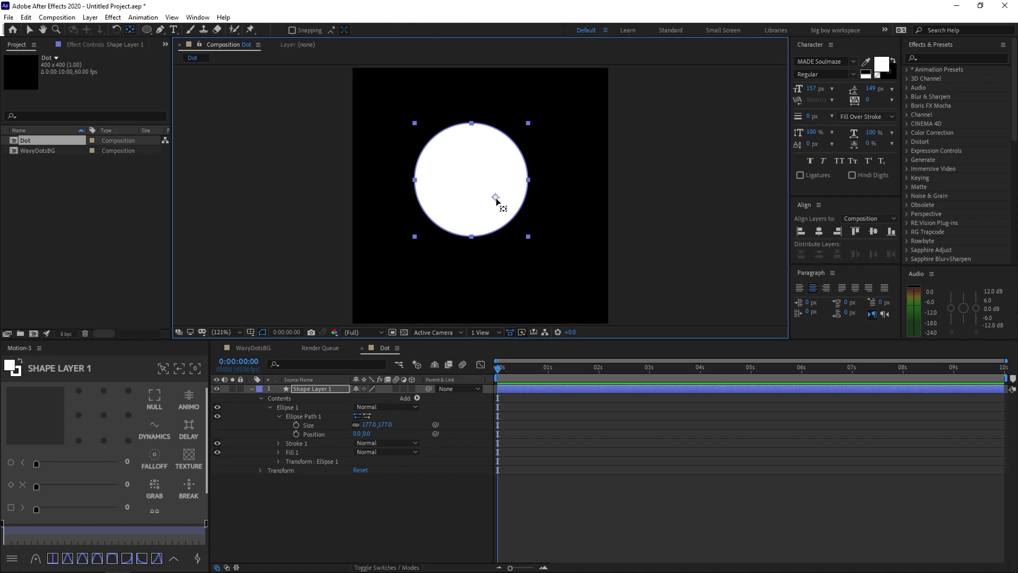
{"action": "left_click_drag", "start_coordinate": [497, 198], "coordinate": [471, 181]}
{"action": "key", "text": "v"}
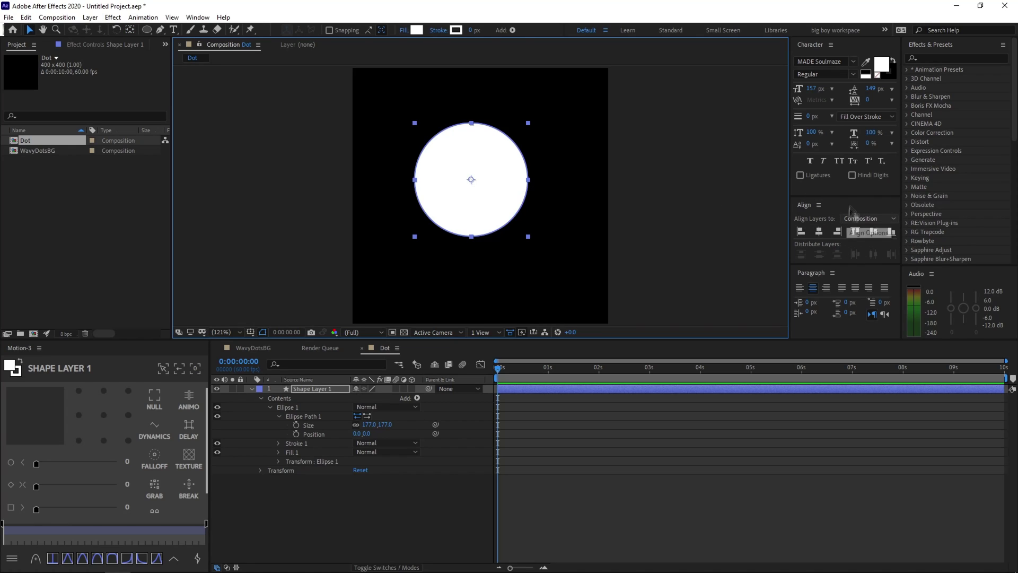
Align the circle to the horizontal and vertical centre of the composition
{"action": "left_click", "coordinate": [198, 17]}
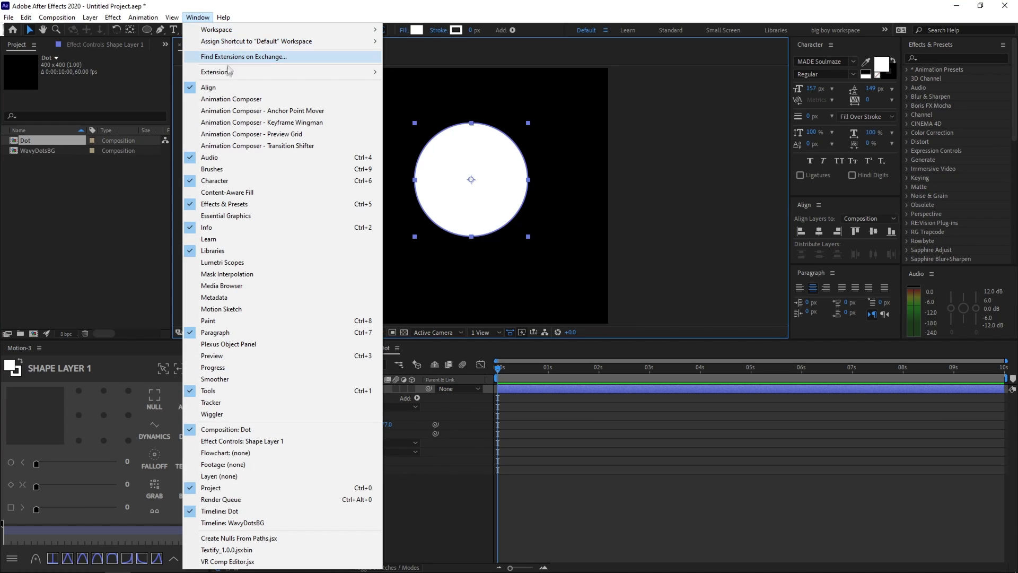
{"action": "left_click", "coordinate": [821, 232]}
{"action": "left_click", "coordinate": [873, 231]}
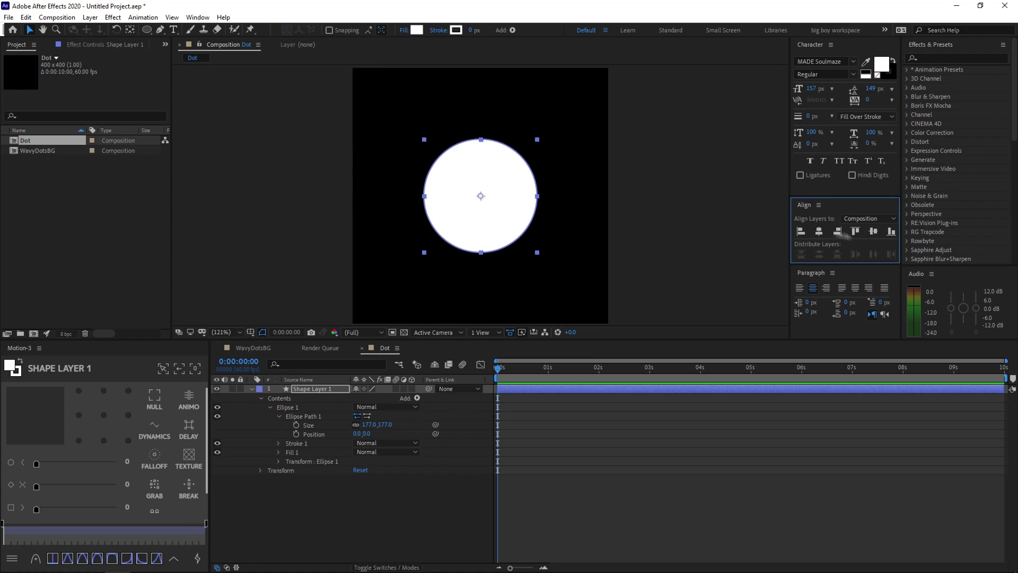
{"action": "left_click", "coordinate": [657, 196]}
Scale Shape Layer 1 down to 34.4% and deselect it
{"action": "key", "text": "s"}
{"action": "left_click", "coordinate": [513, 210]}
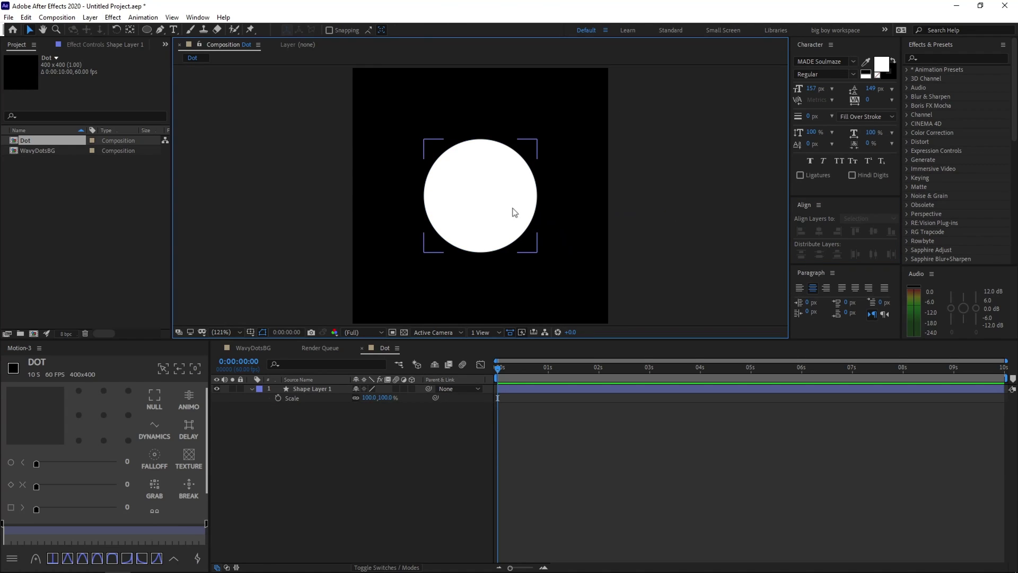
{"action": "left_click_drag", "start_coordinate": [535, 197], "coordinate": [500, 203]}
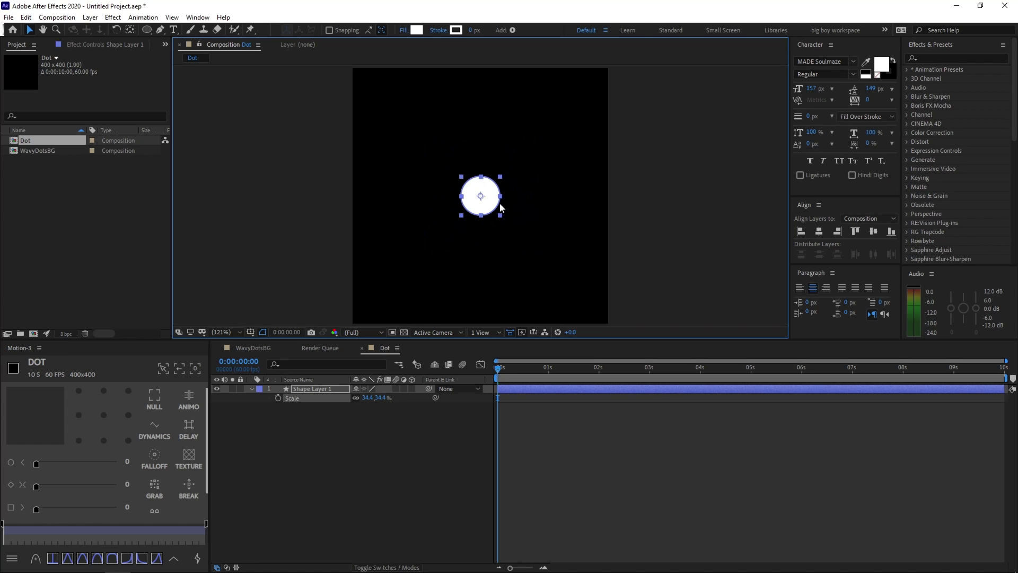
{"action": "left_click", "coordinate": [625, 186]}
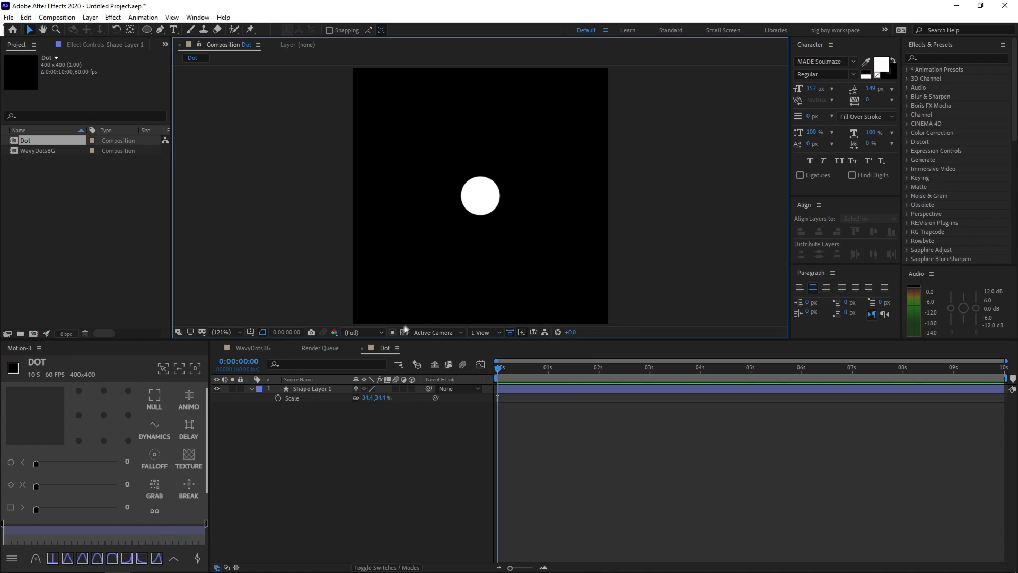
Drag the Dot comp from the Project panel into the WavyDotsBG timeline
{"action": "left_click", "coordinate": [251, 349]}
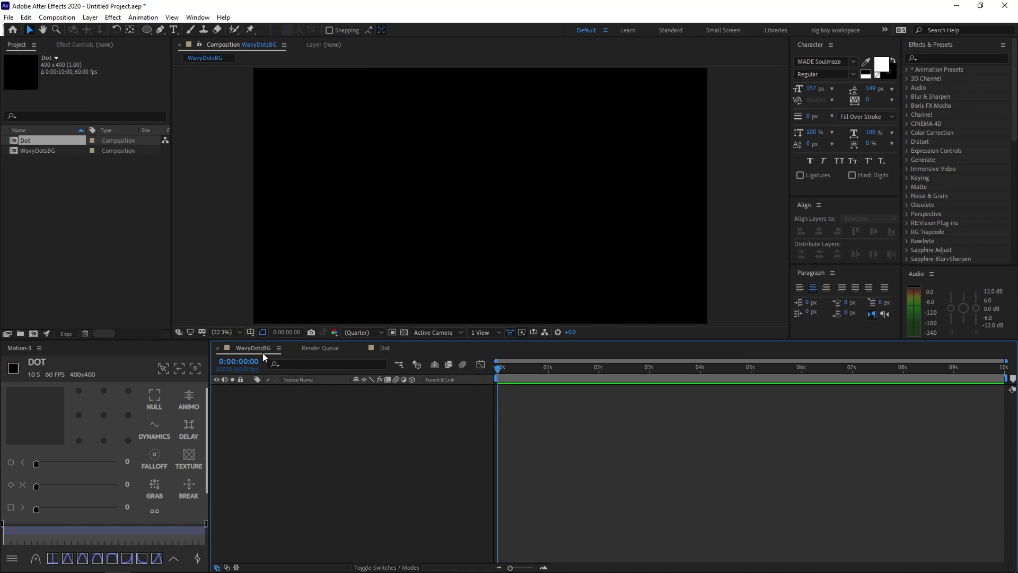
{"action": "left_click", "coordinate": [68, 153]}
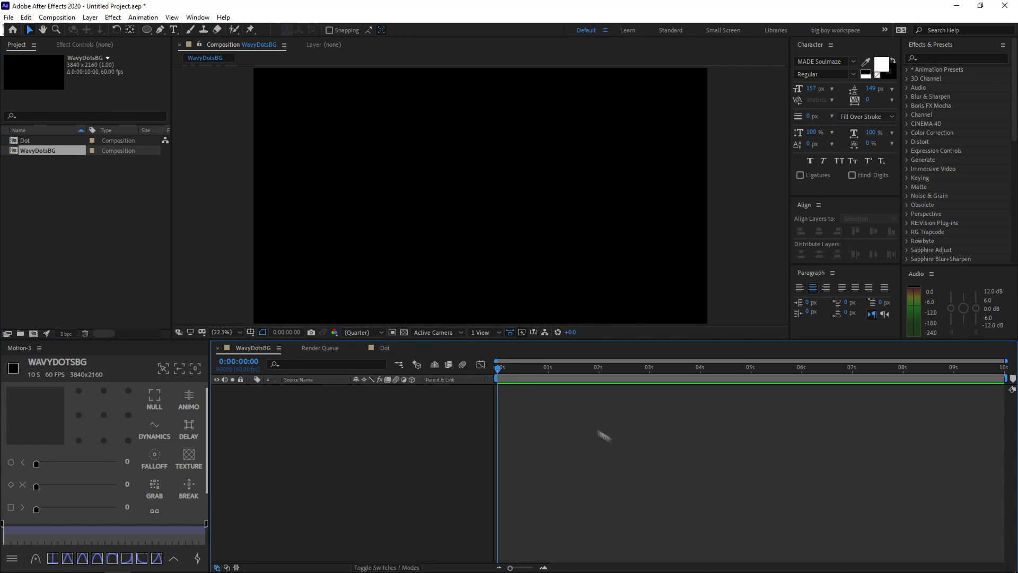
{"action": "left_click", "coordinate": [39, 141]}
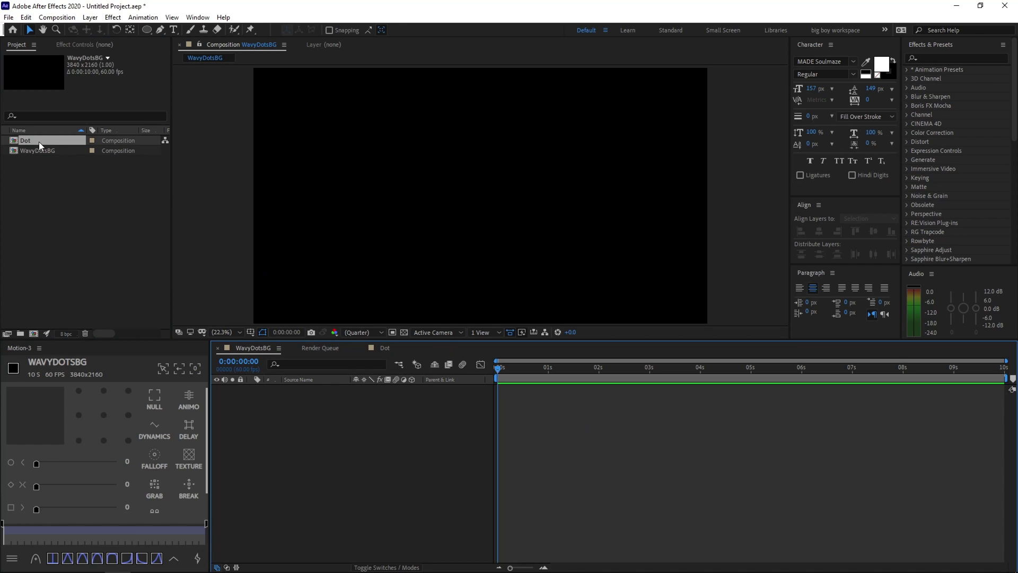
{"action": "left_click_drag", "start_coordinate": [39, 142], "coordinate": [437, 406]}
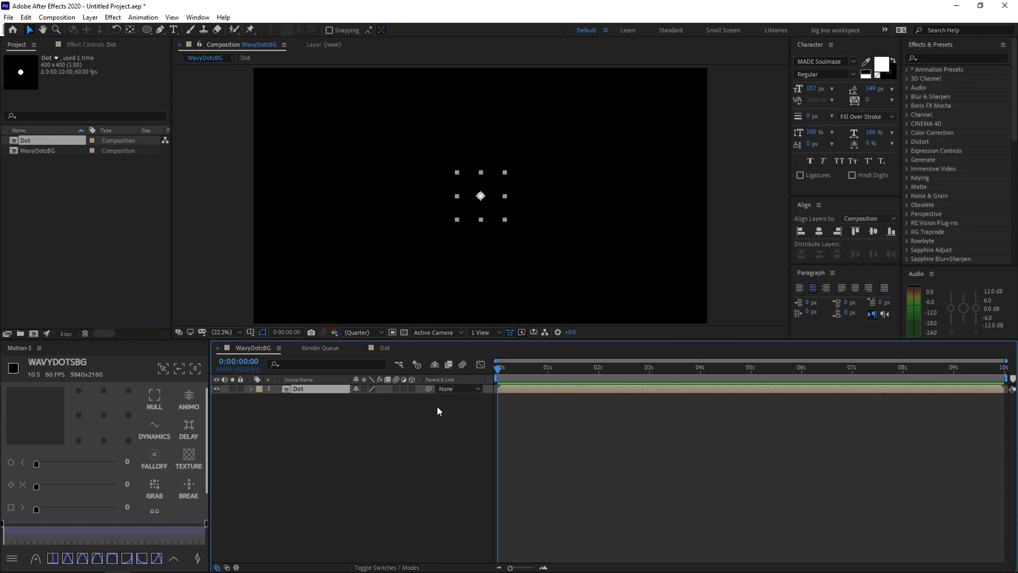
{"action": "left_click", "coordinate": [536, 408]}
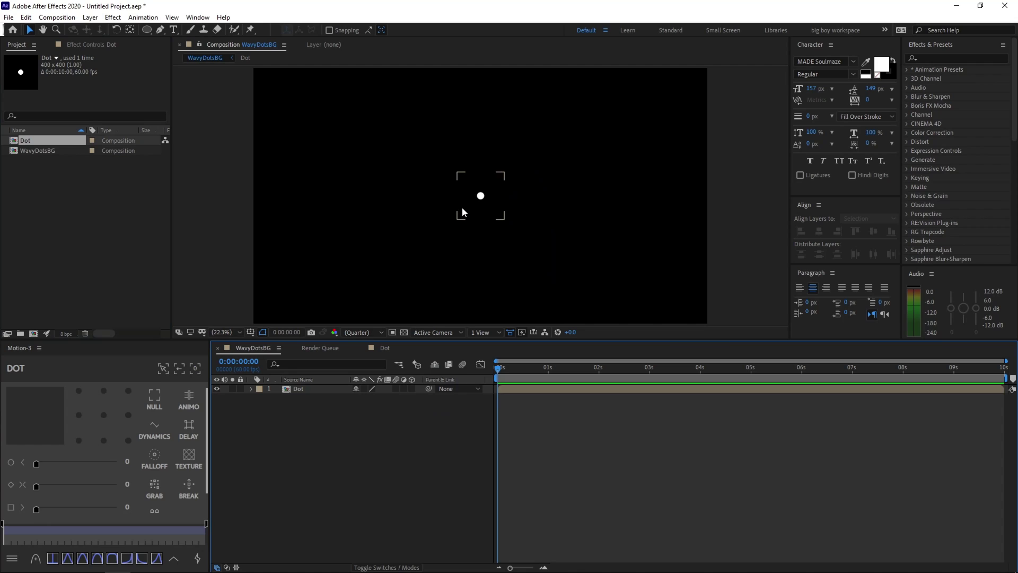
In the Dot precomp, shrink the circle to 20.3% scale, then return to WavyDotsBG
{"action": "double_click", "coordinate": [481, 195]}
{"action": "left_click", "coordinate": [498, 204]}
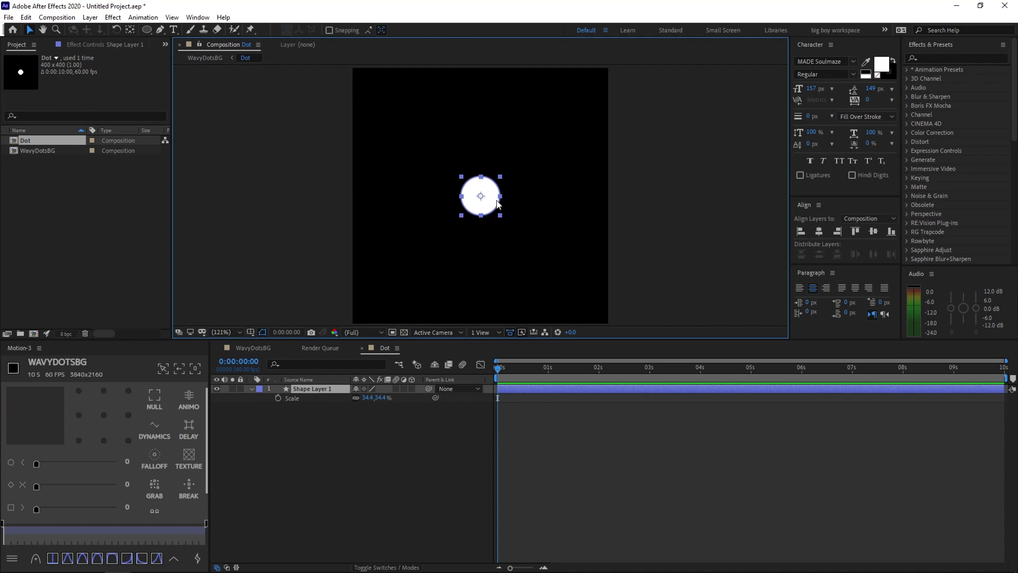
{"action": "mouse_move", "coordinate": [500, 196]}
{"action": "left_mouse_down"}
{"action": "mouse_move", "coordinate": [514, 195]}
{"action": "mouse_move", "coordinate": [495, 200]}
{"action": "left_mouse_up"}
{"action": "left_click", "coordinate": [523, 202]}
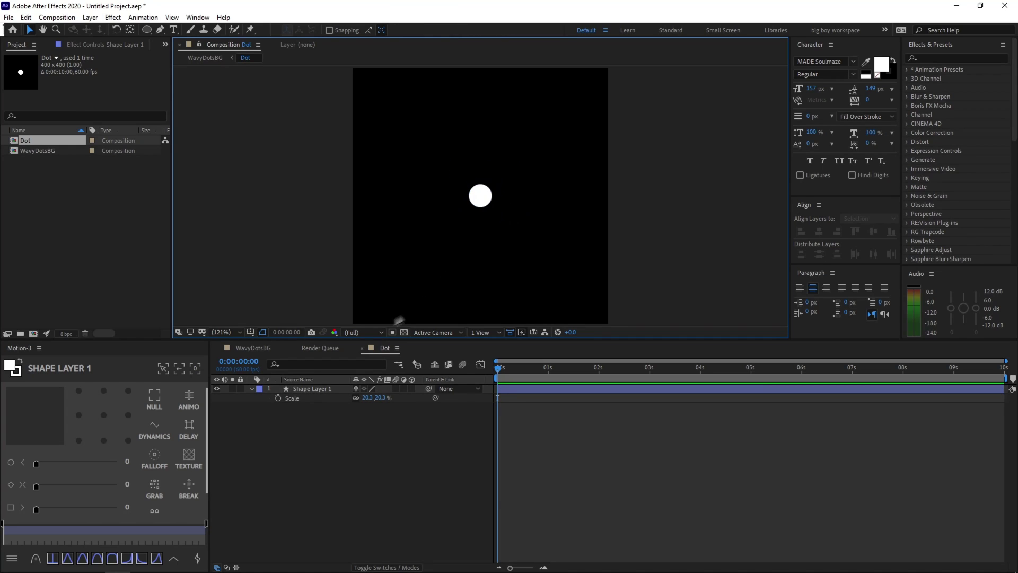
{"action": "left_click", "coordinate": [265, 346]}
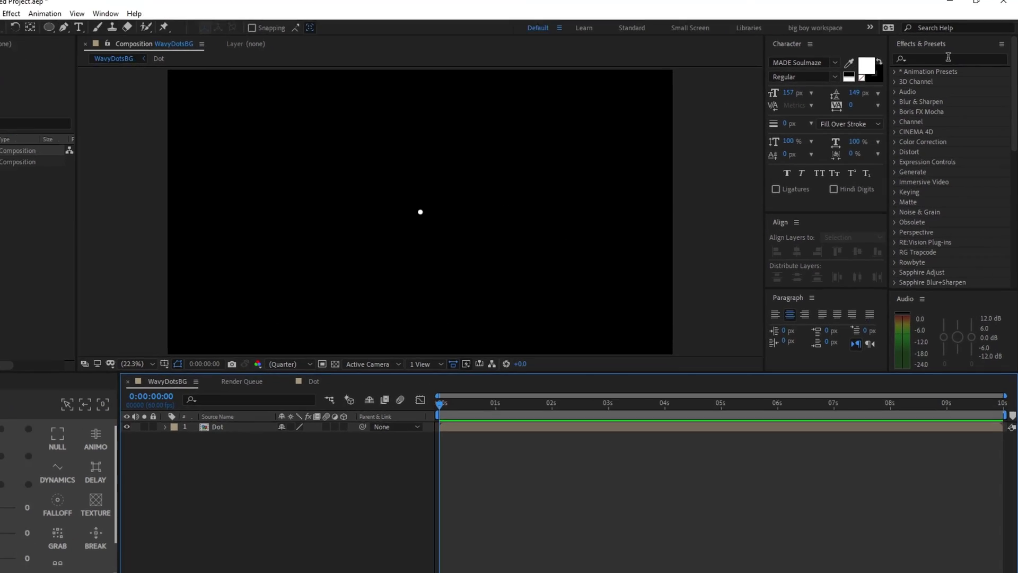
Search 'motion' and apply Motion Tile to the Dot layer
{"action": "left_click", "coordinate": [967, 59]}
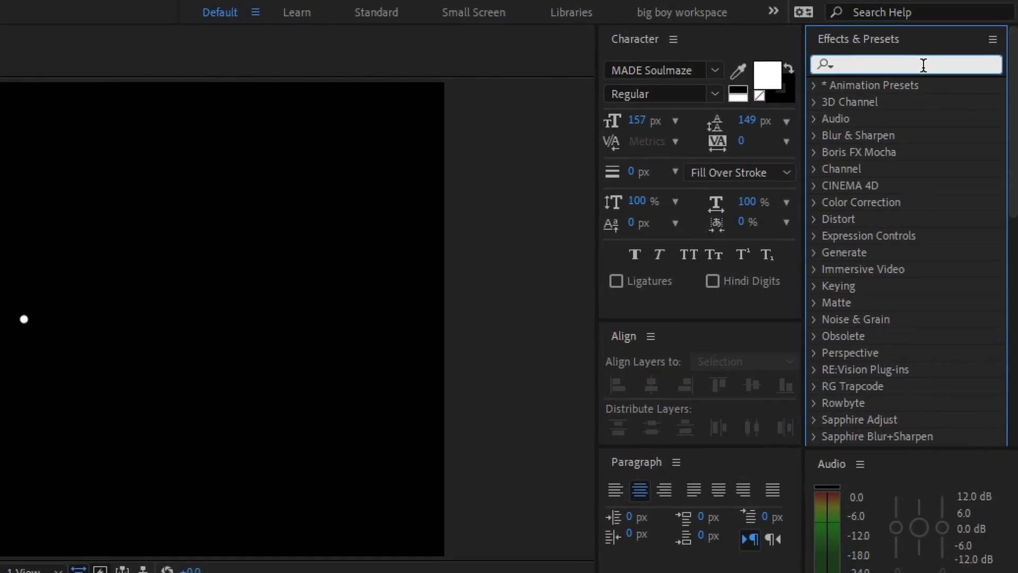
{"action": "type", "text": "motion"}
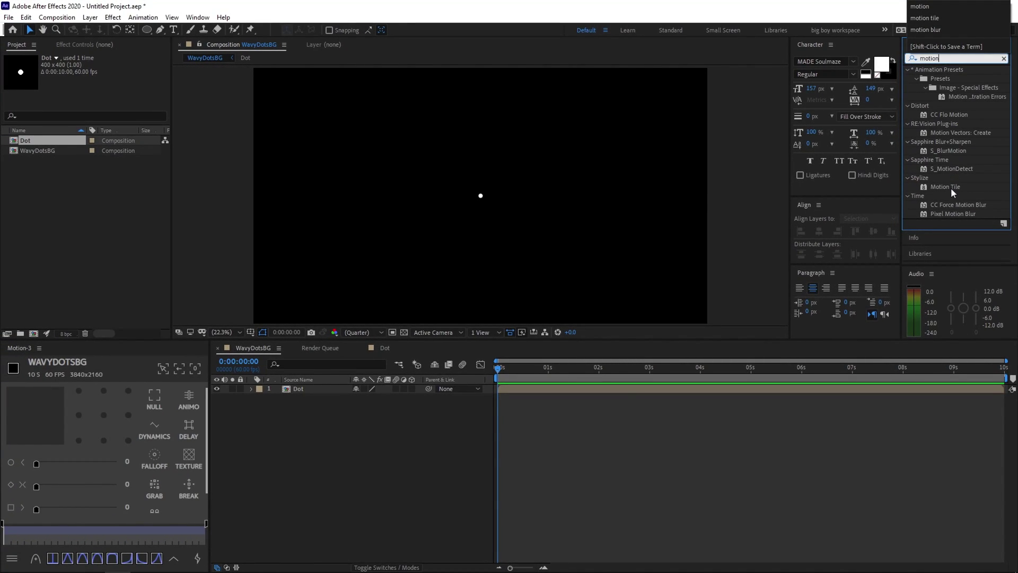
{"action": "left_click_drag", "start_coordinate": [953, 189], "coordinate": [492, 189]}
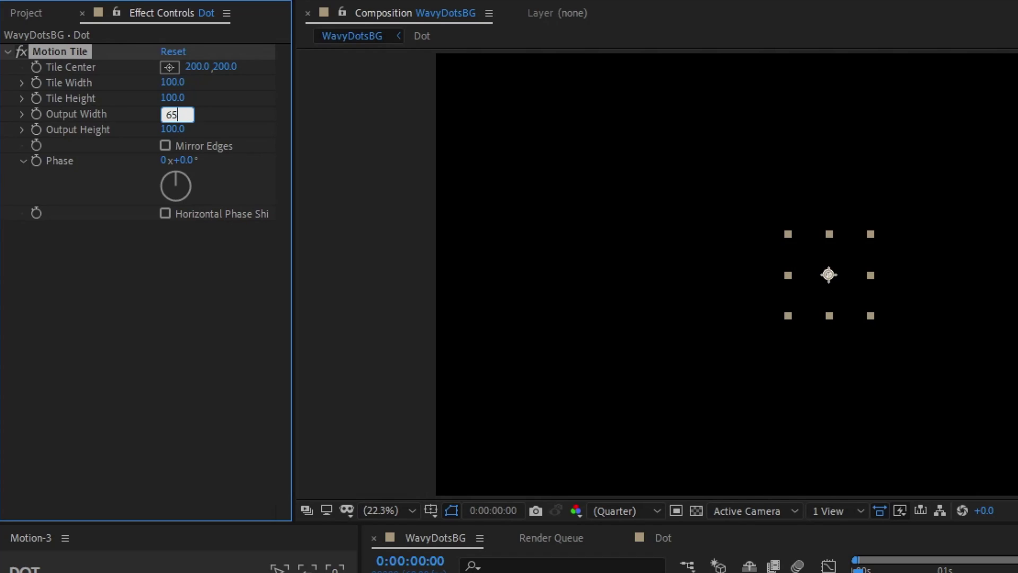
Set Motion Tile's Output Width to 6520 and Output Height to 3600
{"action": "type", "text": "20"}
{"action": "key", "text": "Return"}
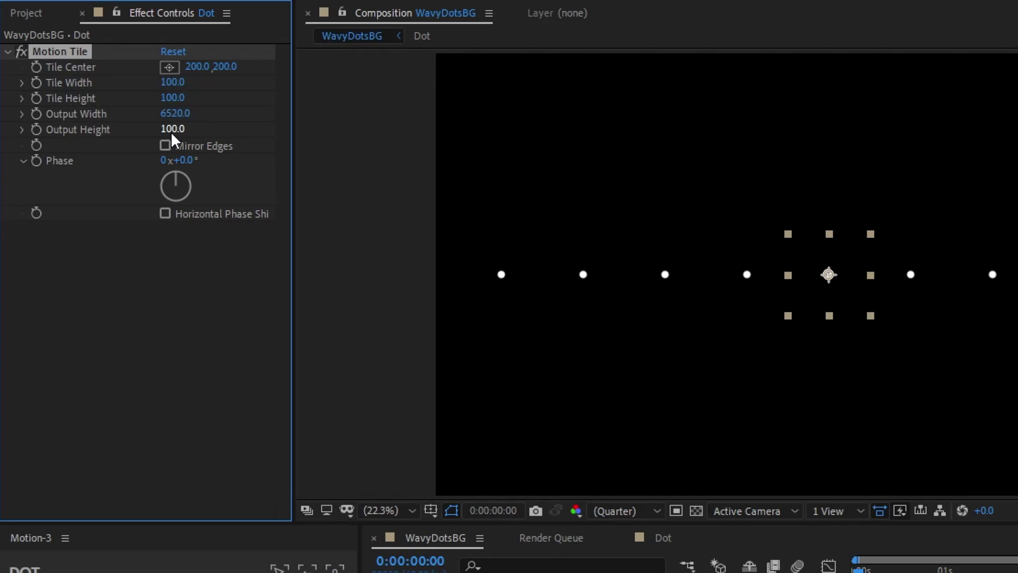
{"action": "left_click", "coordinate": [171, 131]}
{"action": "type", "text": "360"}
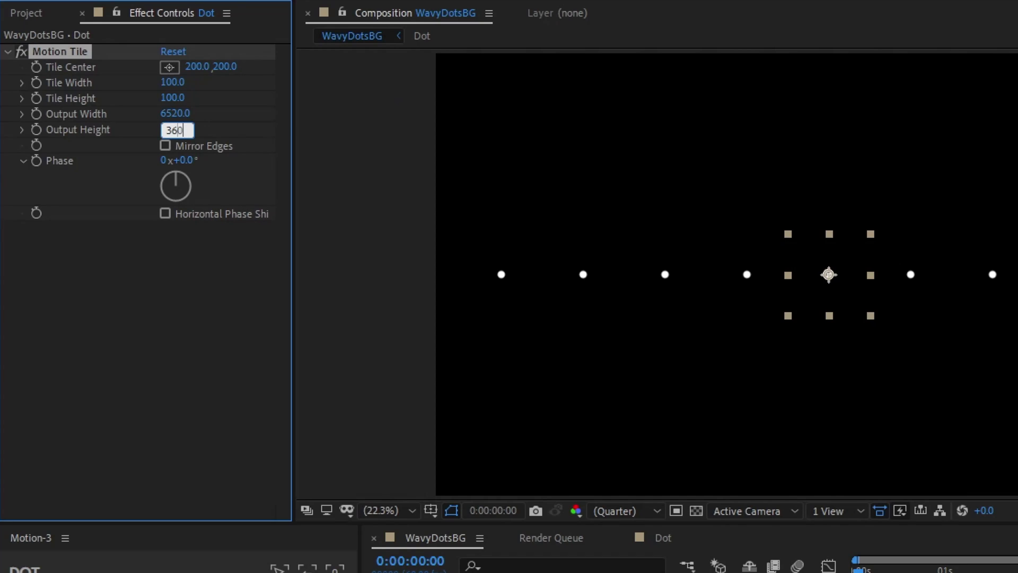
{"action": "type", "text": "0"}
{"action": "key", "text": "Return"}
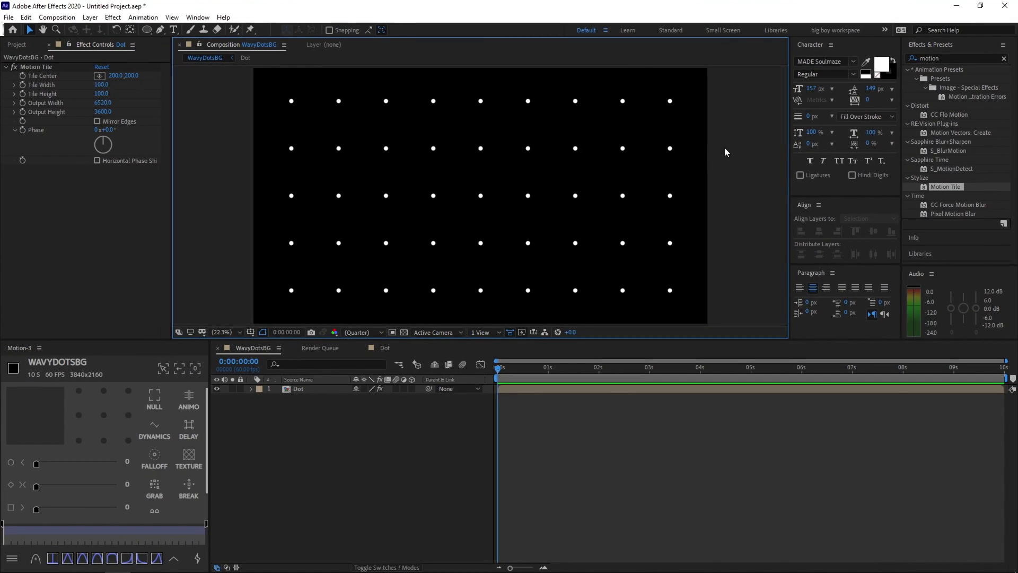
In the Dot comp, enlarge the circle to 30.6% scale
{"action": "left_click", "coordinate": [320, 390]}
{"action": "left_click", "coordinate": [379, 350]}
{"action": "left_click", "coordinate": [494, 199]}
{"action": "key", "text": "s"}
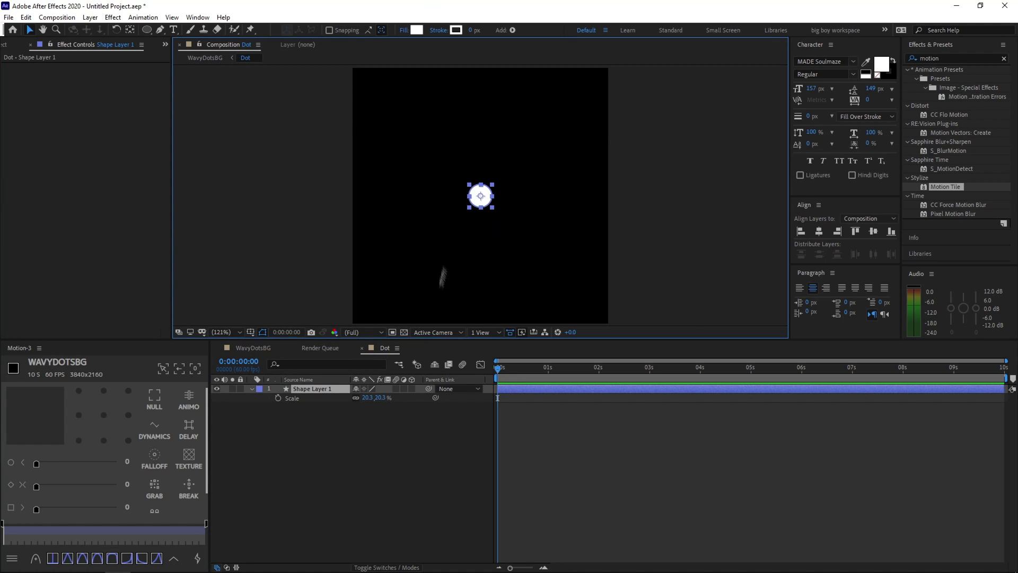
{"action": "left_click_drag", "start_coordinate": [494, 195], "coordinate": [502, 198]}
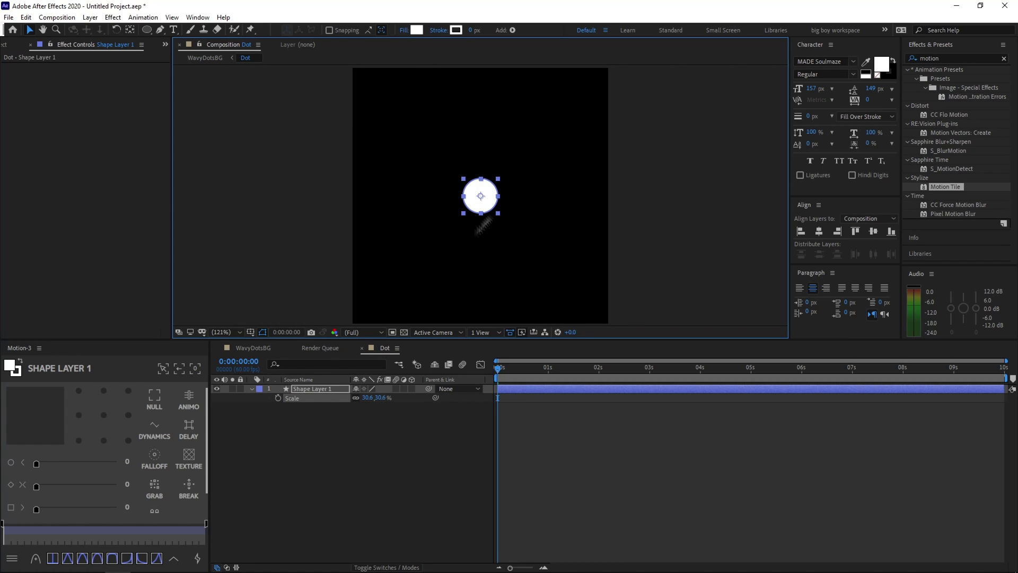
Back in WavyDotsBG, set the Dot layer's Scale to 27%
{"action": "left_click", "coordinate": [247, 348]}
{"action": "left_click", "coordinate": [327, 389]}
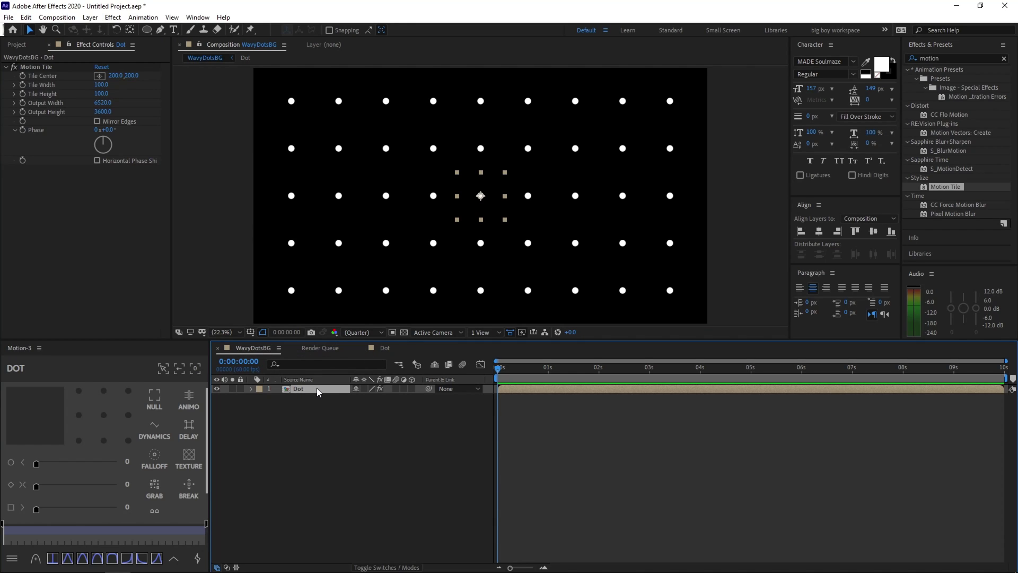
{"action": "key", "text": "s"}
{"action": "left_click", "coordinate": [369, 398]}
{"action": "type", "text": "27"}
{"action": "key", "text": "Return"}
{"action": "left_click", "coordinate": [583, 436]}
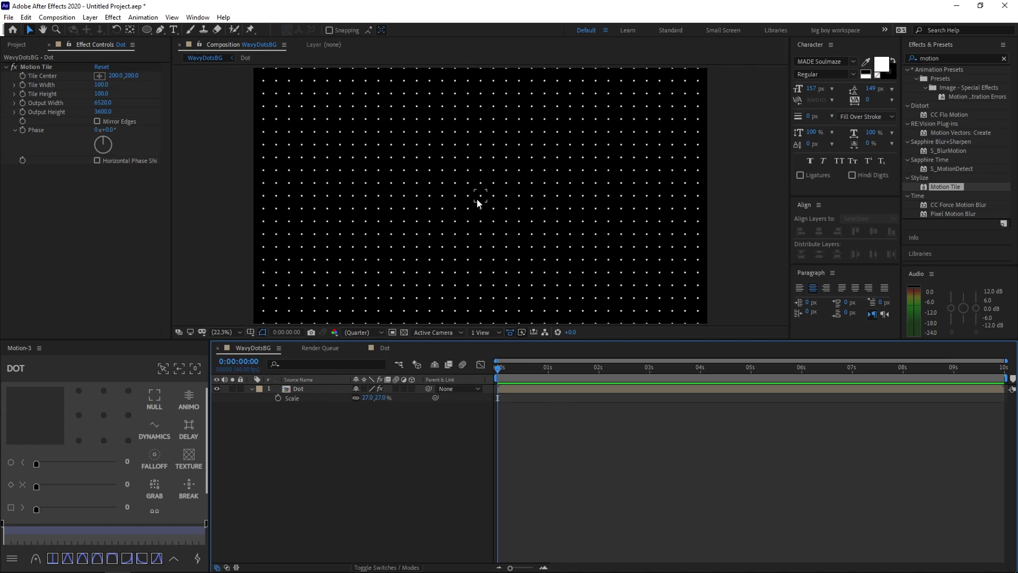
{"action": "left_click", "coordinate": [673, 197]}
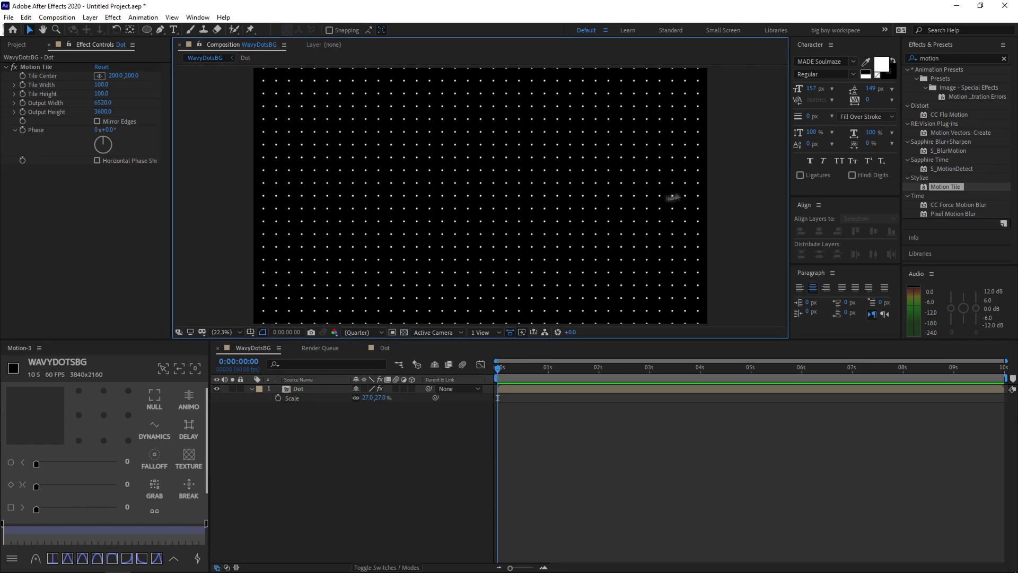
{"action": "left_click", "coordinate": [480, 197]}
{"action": "left_click", "coordinate": [627, 400]}
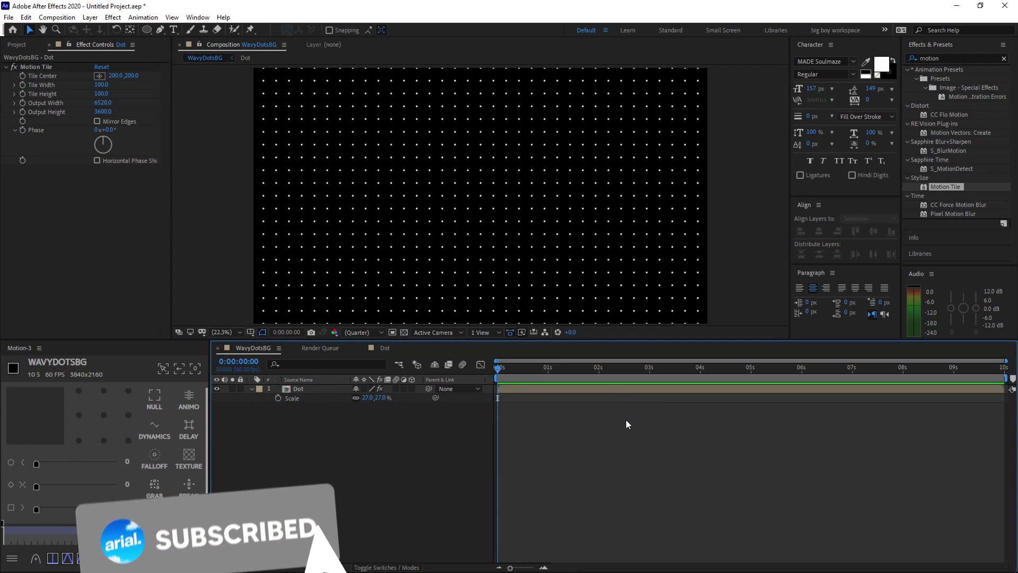
Create a white (FFFFFF) solid and move it beneath the Dot layer
{"action": "key", "text": "ctrl+y"}
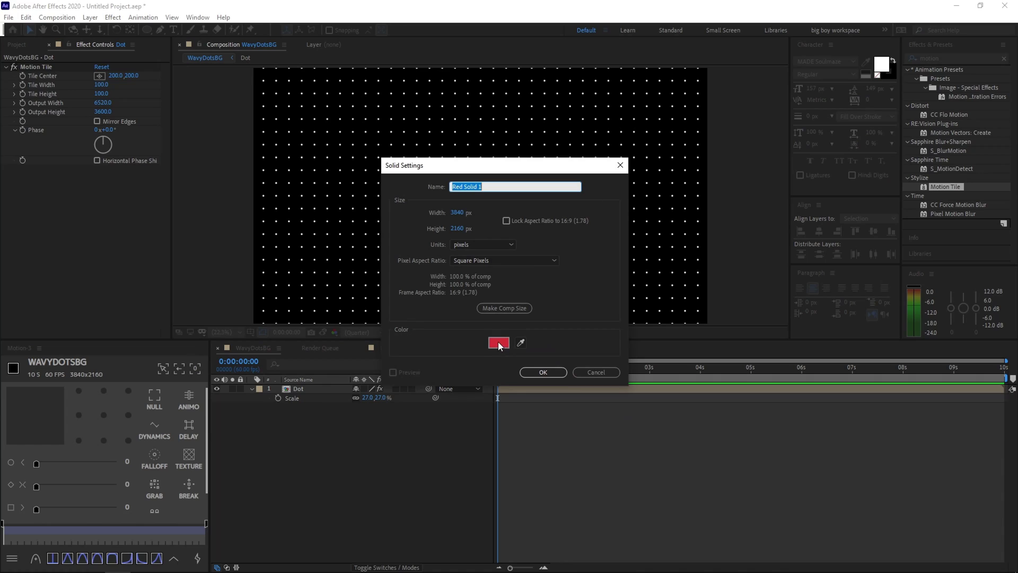
{"action": "left_click", "coordinate": [499, 343]}
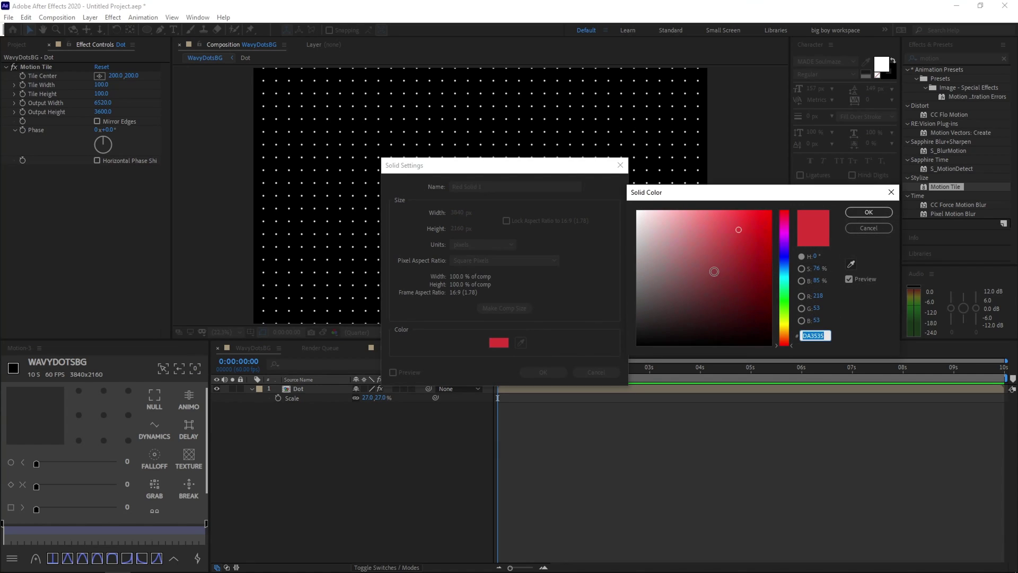
{"action": "type", "text": "ffffff"}
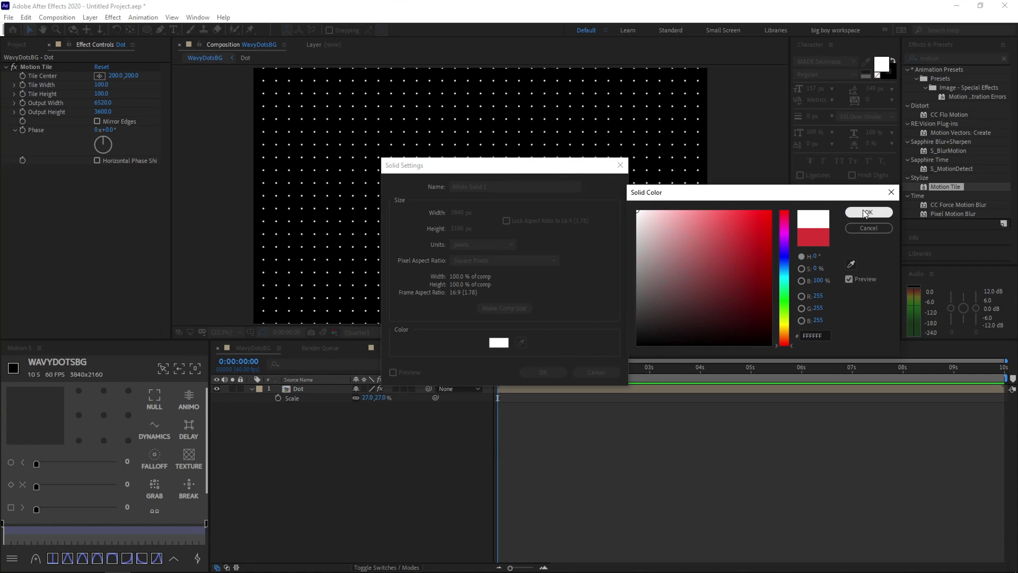
{"action": "left_click", "coordinate": [887, 213]}
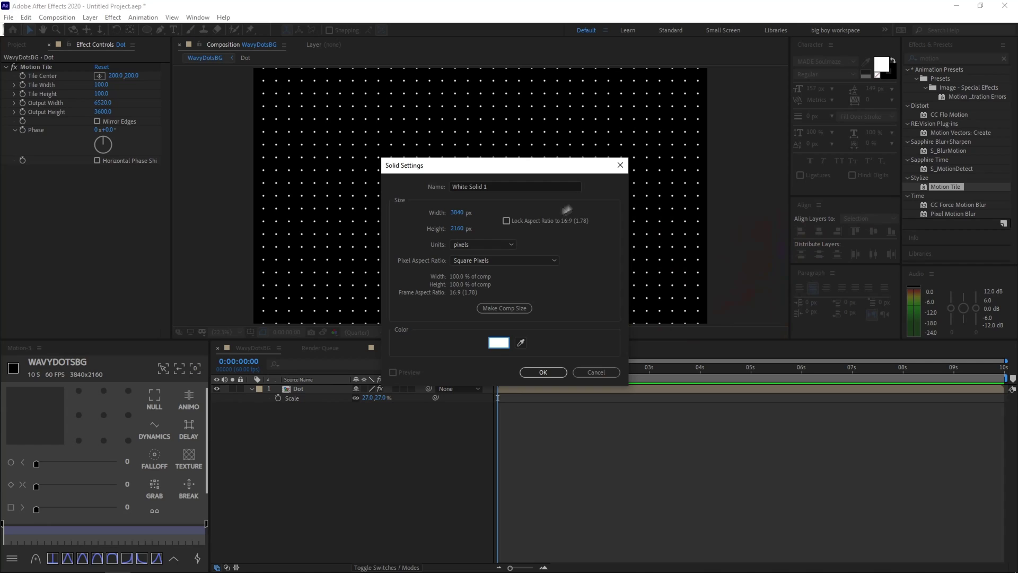
{"action": "left_click", "coordinate": [541, 372]}
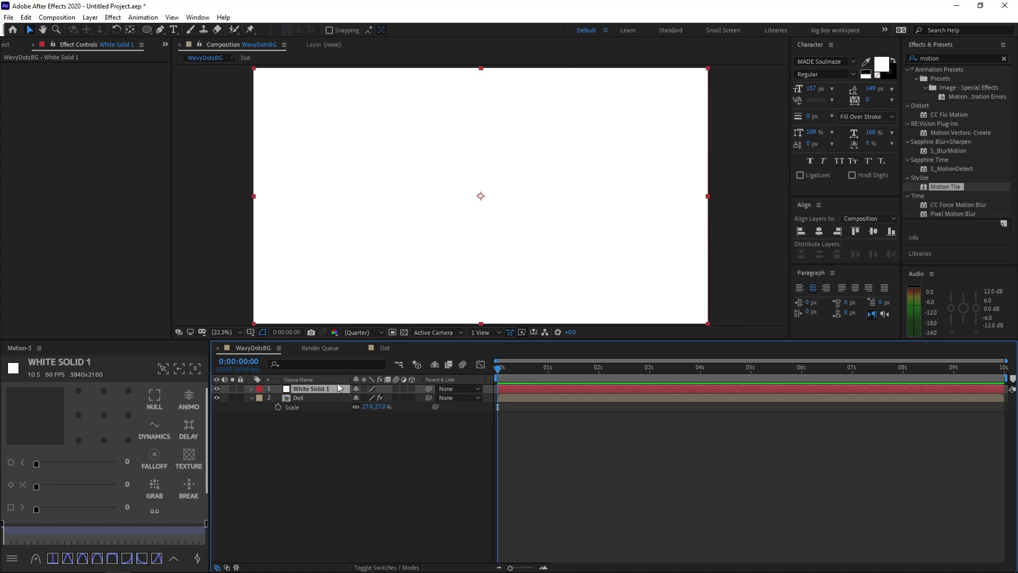
{"action": "left_click_drag", "start_coordinate": [342, 402], "coordinate": [342, 413]}
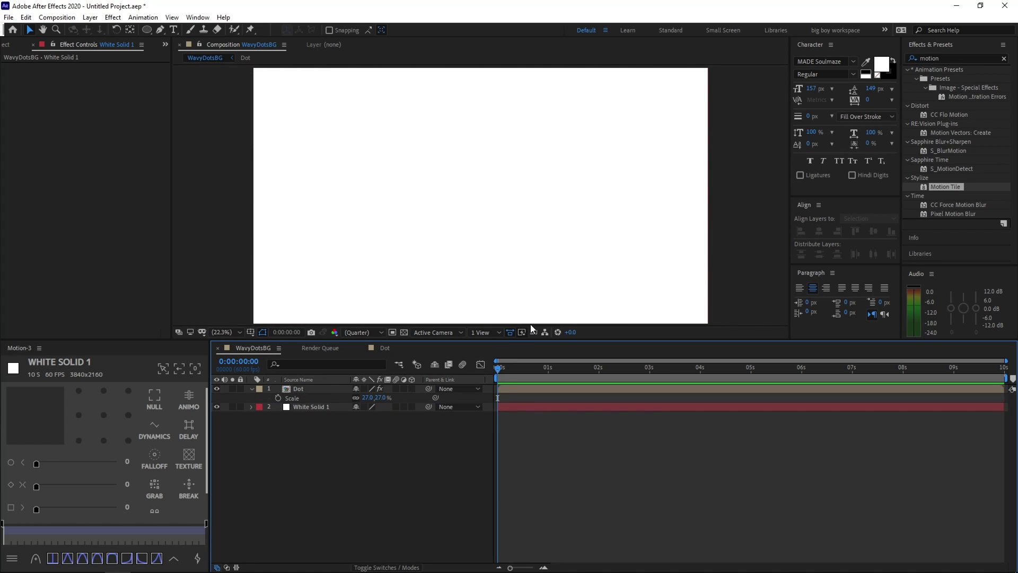
Search 'frac' and apply Fractal Noise to White Solid 1
{"action": "left_click", "coordinate": [947, 58]}
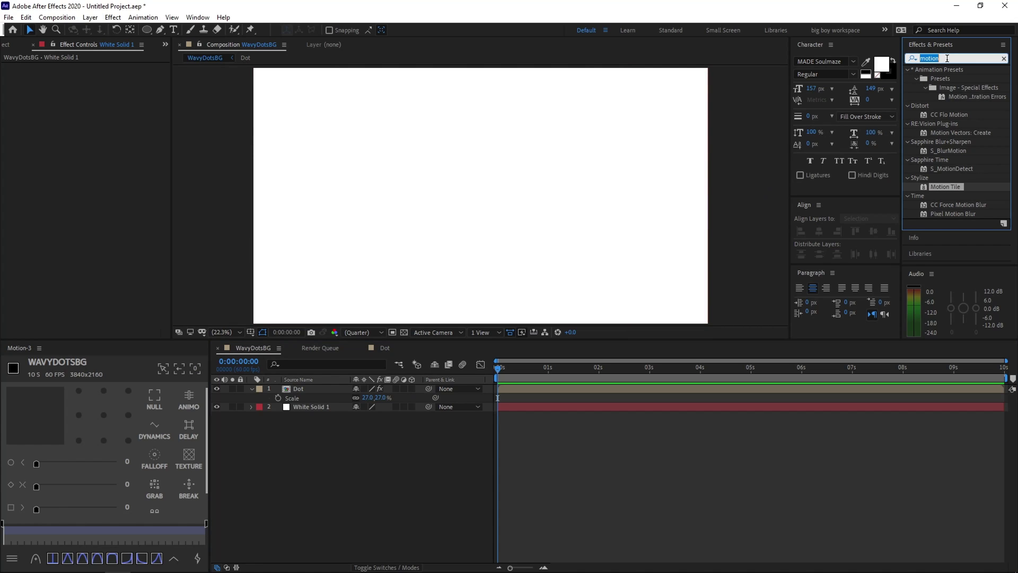
{"action": "type", "text": "frac"}
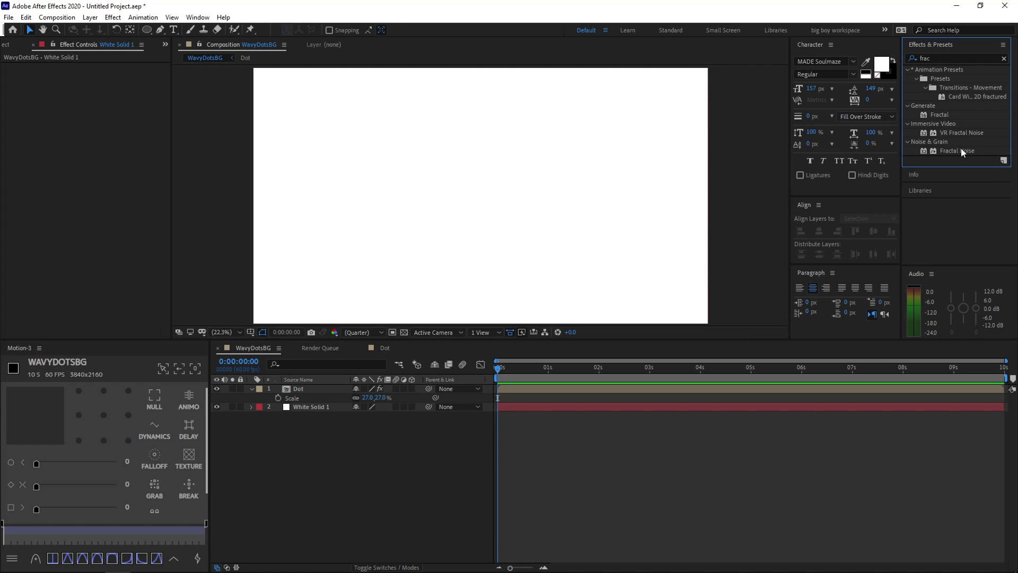
{"action": "left_click_drag", "start_coordinate": [961, 148], "coordinate": [366, 406]}
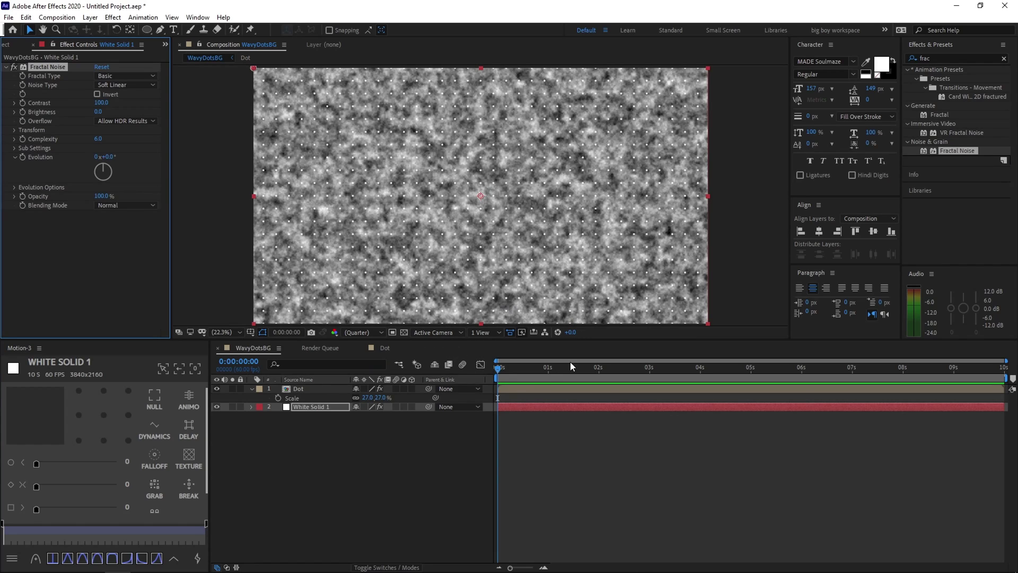
{"action": "left_click", "coordinate": [314, 407]}
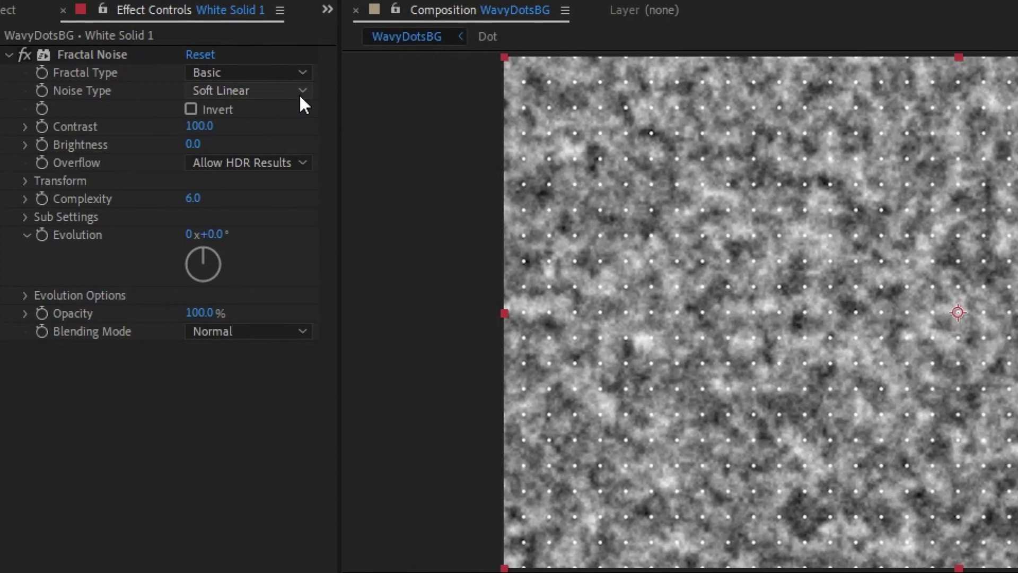
Set the Fractal Noise Contrast to 400 and Complexity to 2.3
{"action": "left_click", "coordinate": [193, 127]}
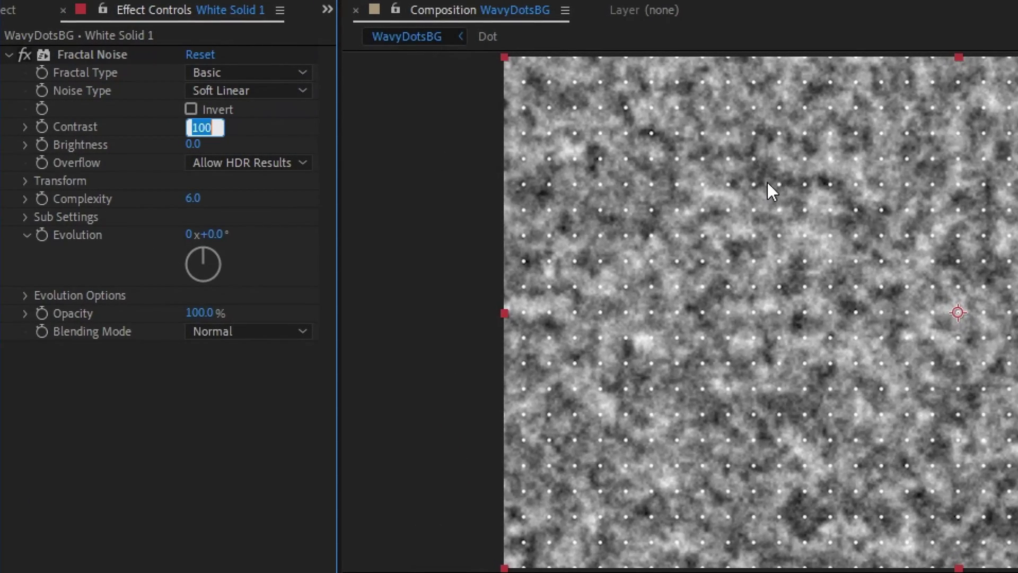
{"action": "type", "text": "400"}
{"action": "key", "text": "Return"}
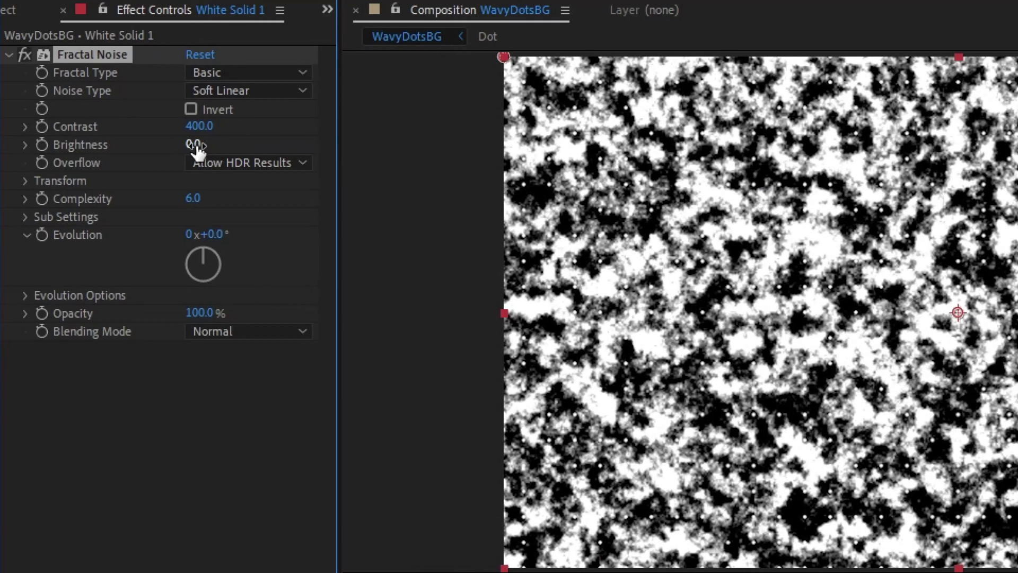
{"action": "left_click", "coordinate": [193, 199]}
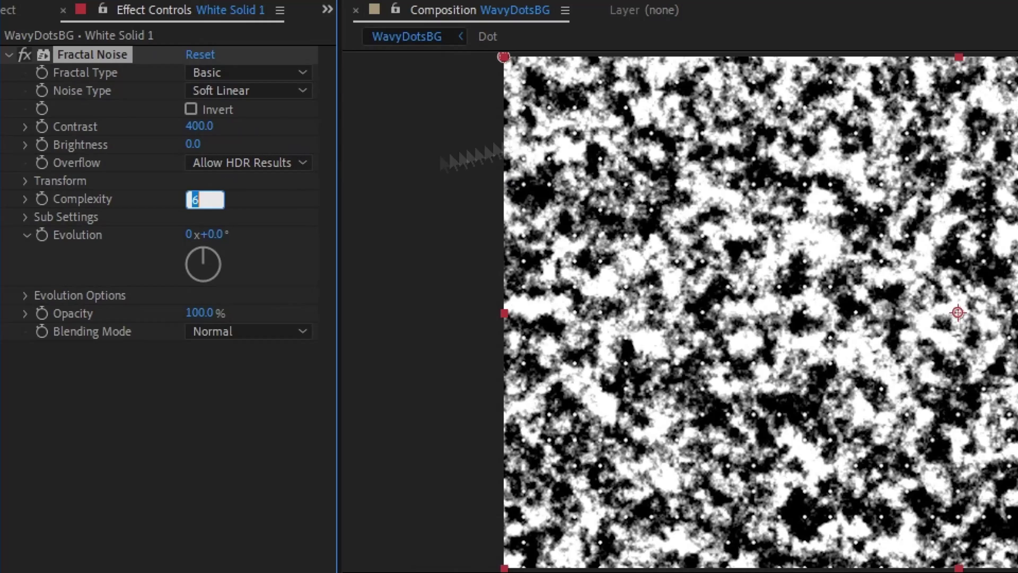
{"action": "type", "text": "2.3"}
{"action": "key", "text": "Return"}
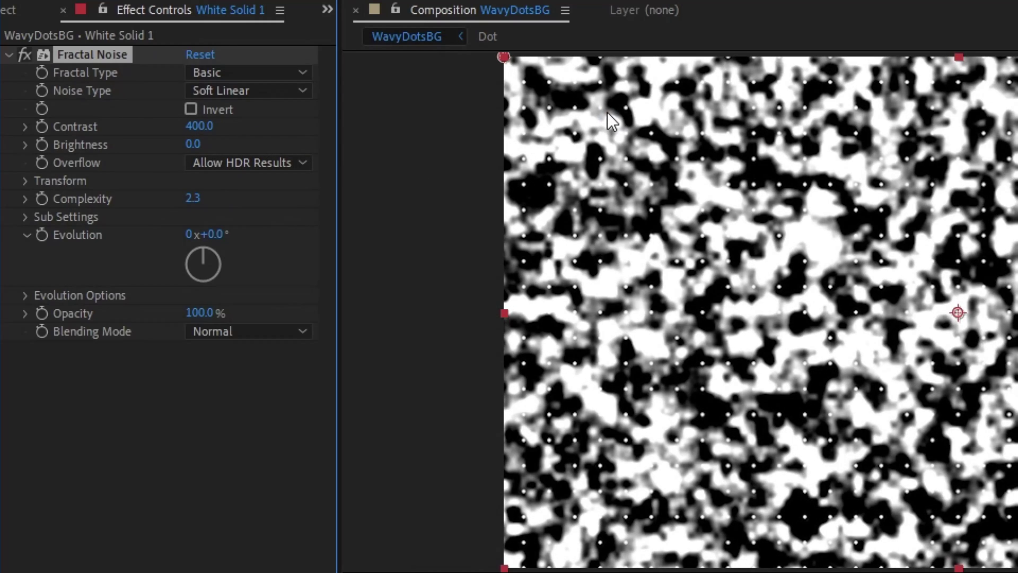
Set the noise Transform Scale to 507 and add an expression to Evolution
{"action": "left_click", "coordinate": [21, 186]}
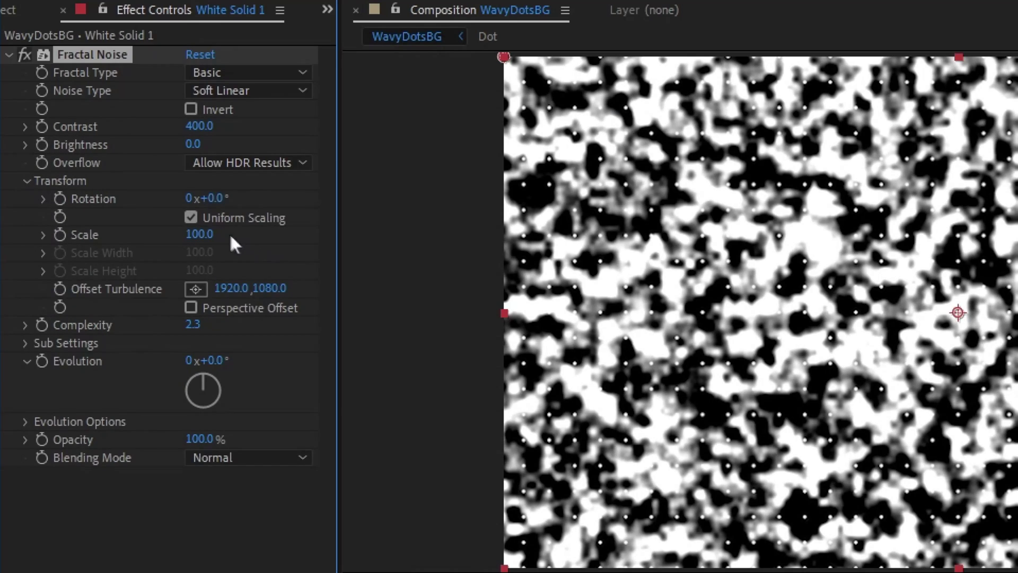
{"action": "left_click", "coordinate": [207, 238]}
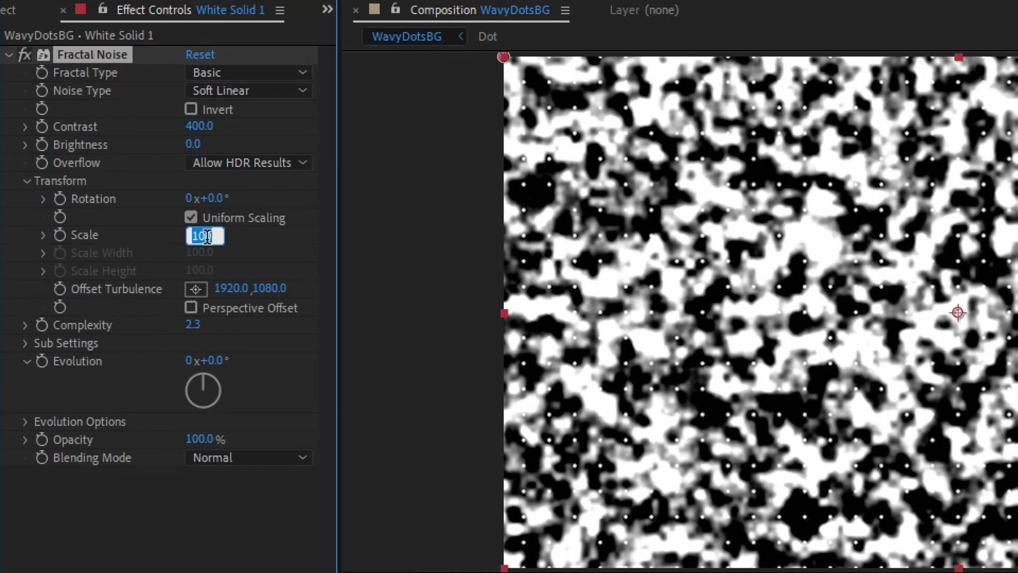
{"action": "type", "text": "507."}
{"action": "key", "text": "Return"}
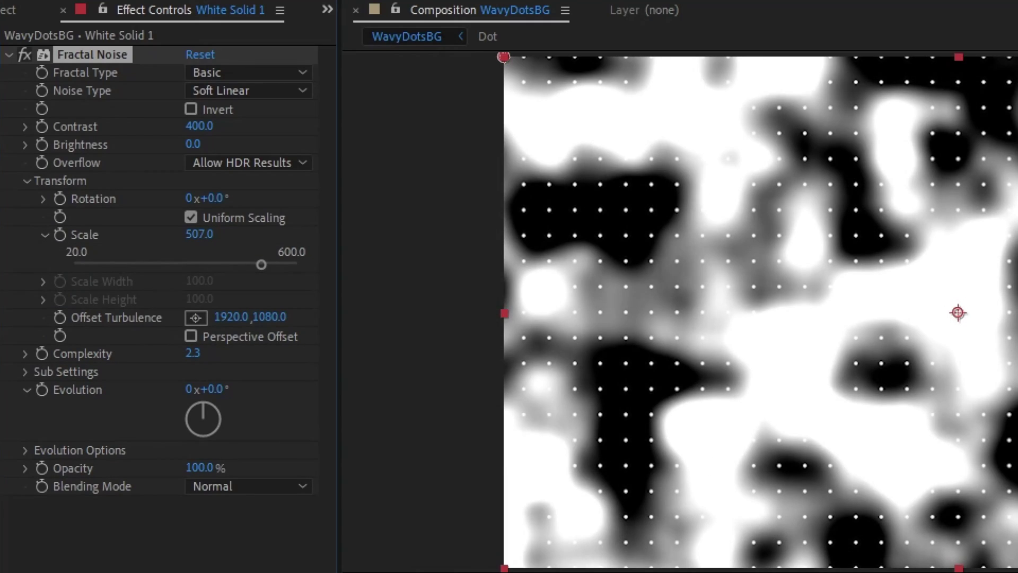
{"action": "left_click", "coordinate": [452, 349]}
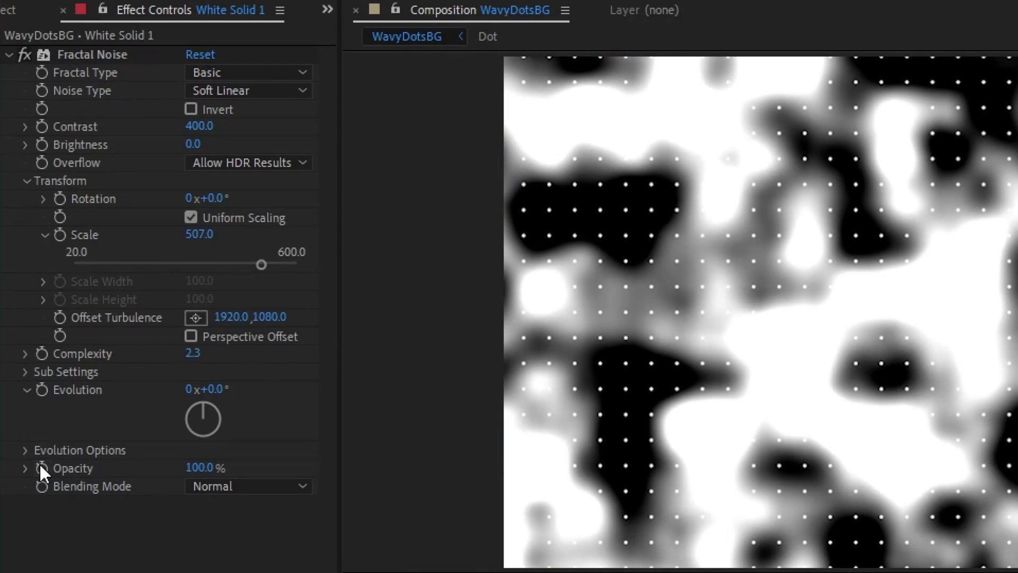
{"action": "left_click", "coordinate": [42, 389]}
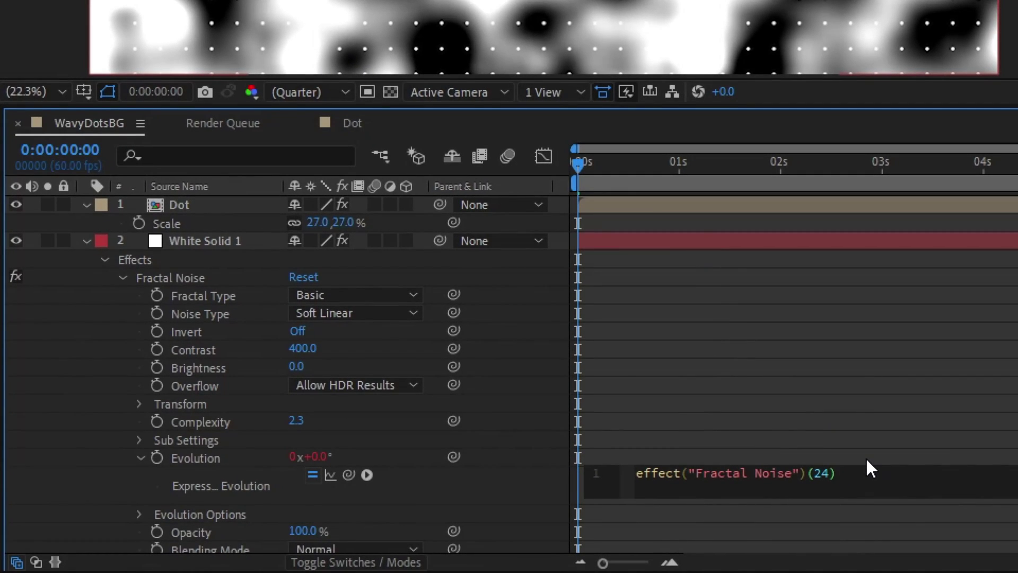
Append a 'time*66' line to the Evolution expression and preview the animating noise
{"action": "left_click", "coordinate": [860, 491]}
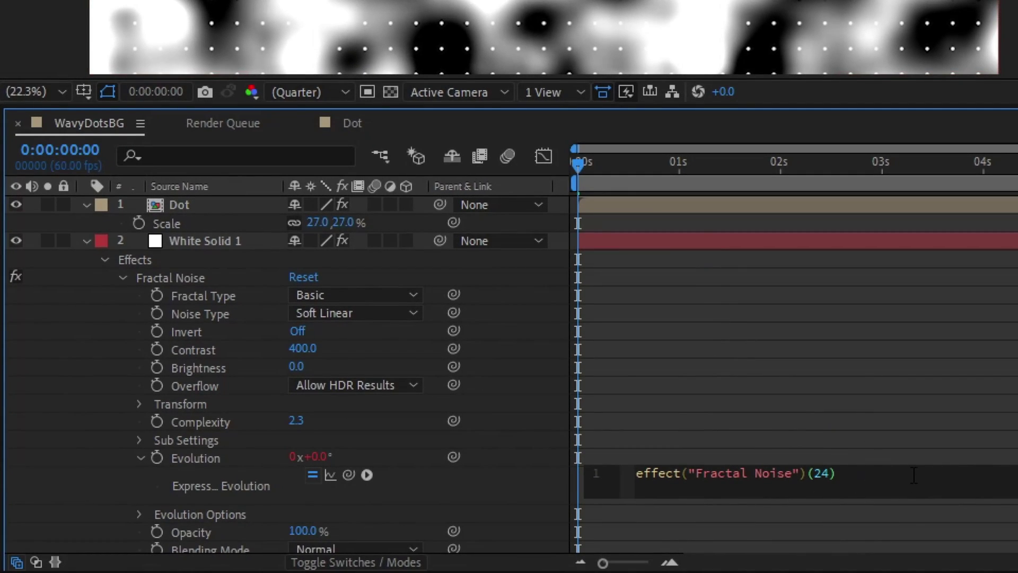
{"action": "key", "text": "Return"}
{"action": "type", "text": "time*66"}
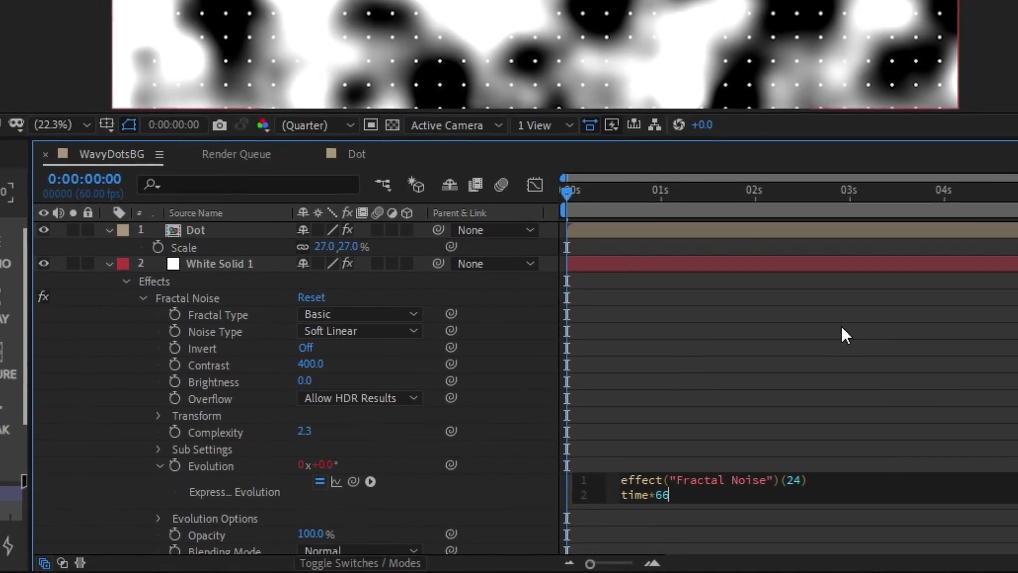
{"action": "left_click", "coordinate": [841, 325]}
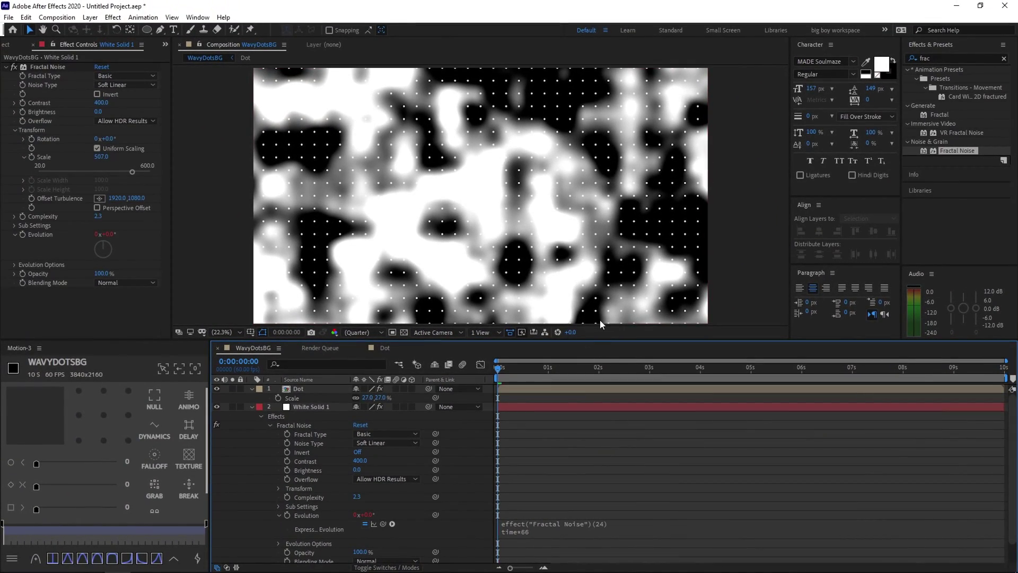
{"action": "key", "text": "space"}
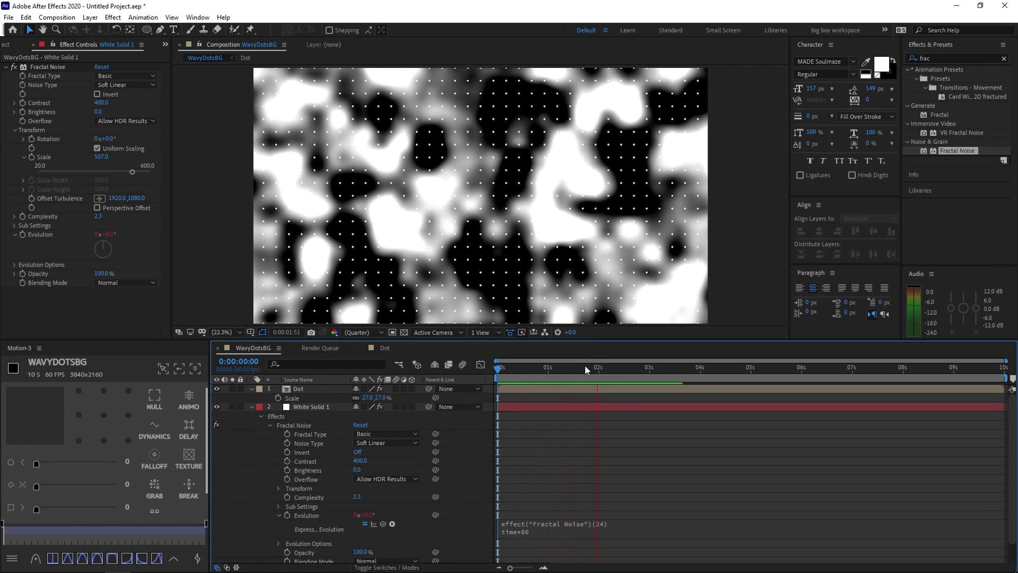
{"action": "key", "text": "space"}
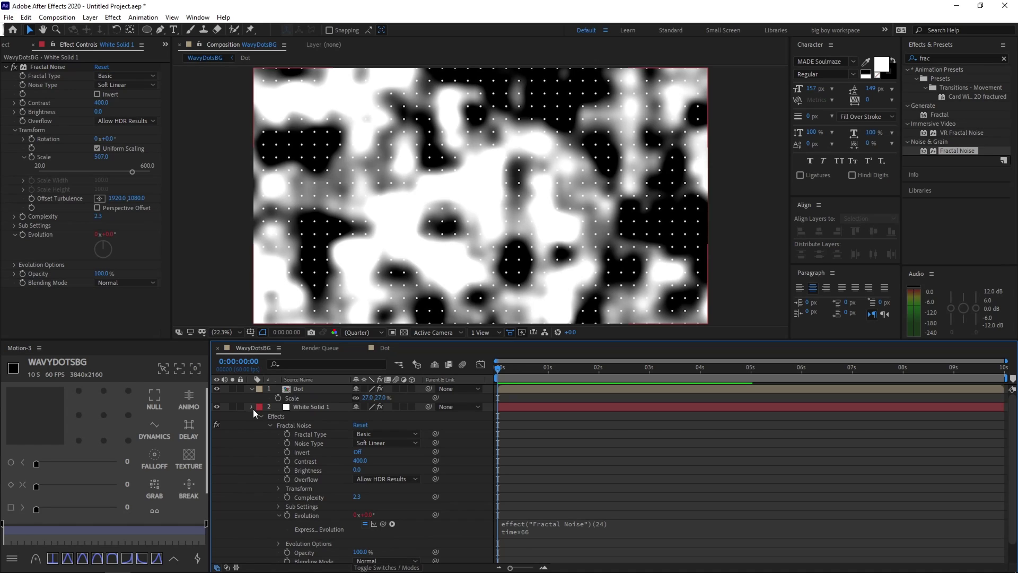
Collapse the White Solid 1 and Dot layers and add a new adjustment layer on top
{"action": "left_click", "coordinate": [253, 409]}
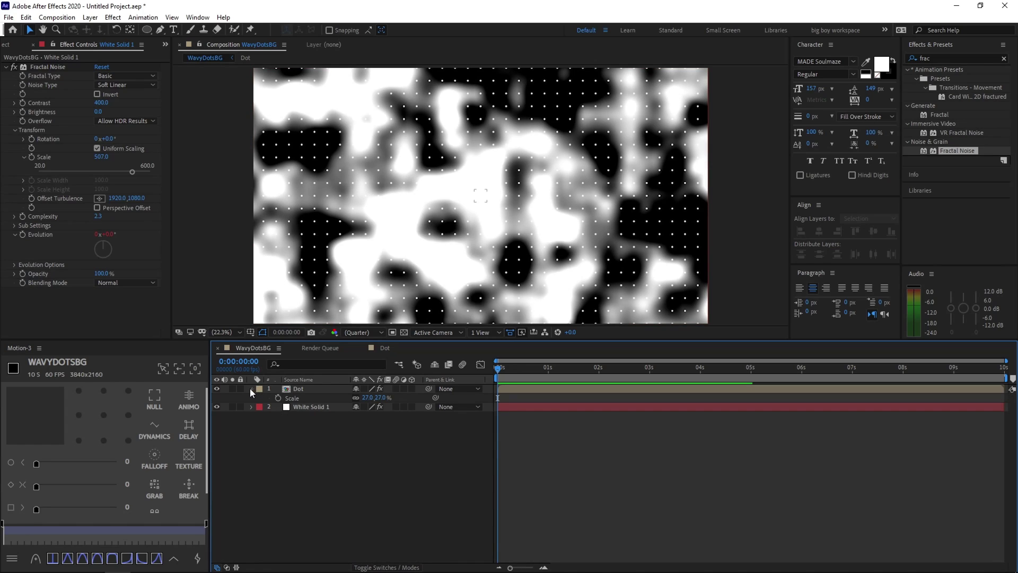
{"action": "left_click", "coordinate": [251, 389]}
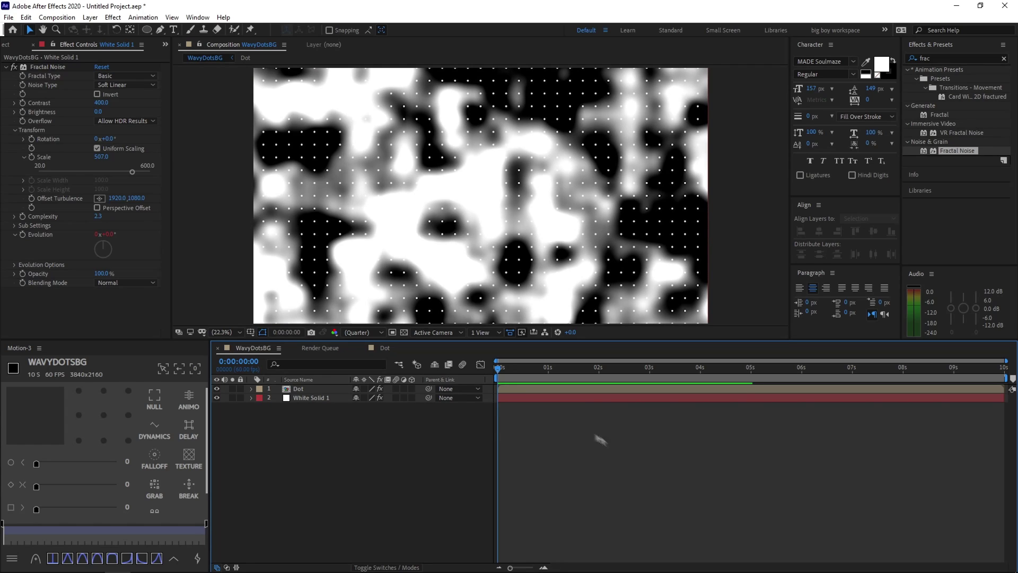
{"action": "right_click", "coordinate": [563, 418]}
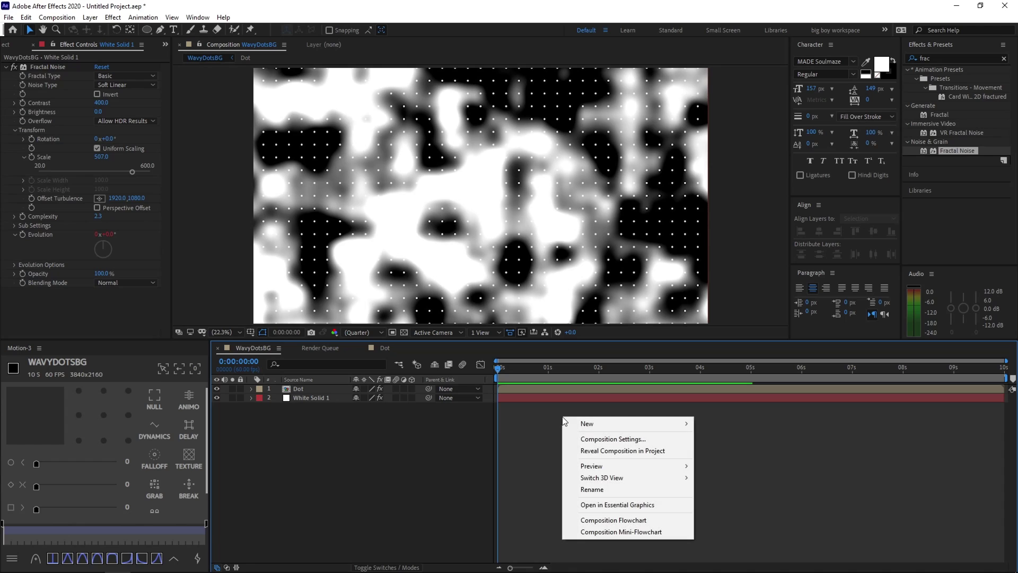
{"action": "mouse_move", "coordinate": [675, 423]}
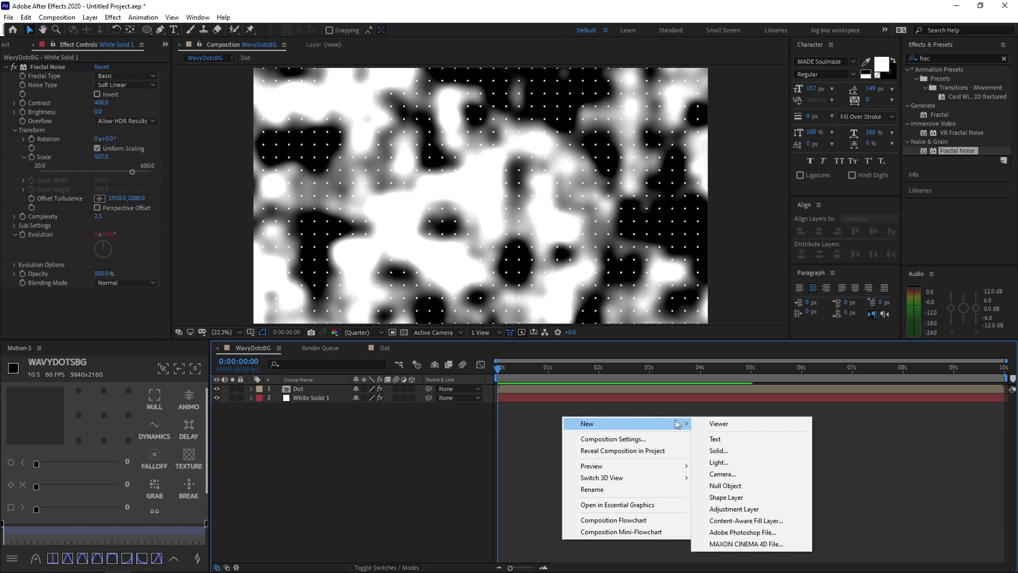
{"action": "left_click", "coordinate": [740, 511]}
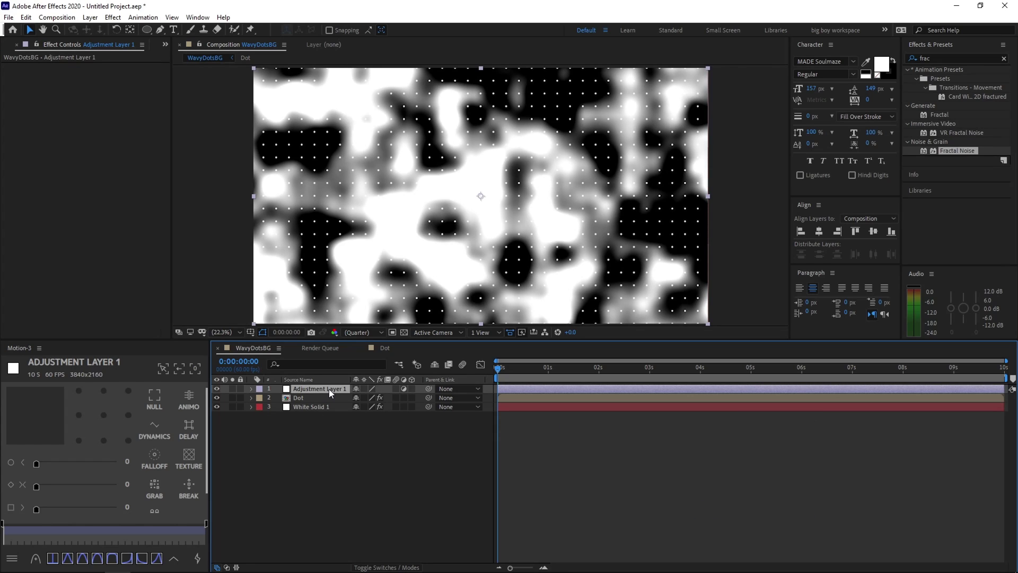
Search Effects & Presets for 'turbulent' and apply Turbulent Displace to Adjustment Layer 1
{"action": "left_click", "coordinate": [955, 61]}
{"action": "left_click", "coordinate": [972, 56]}
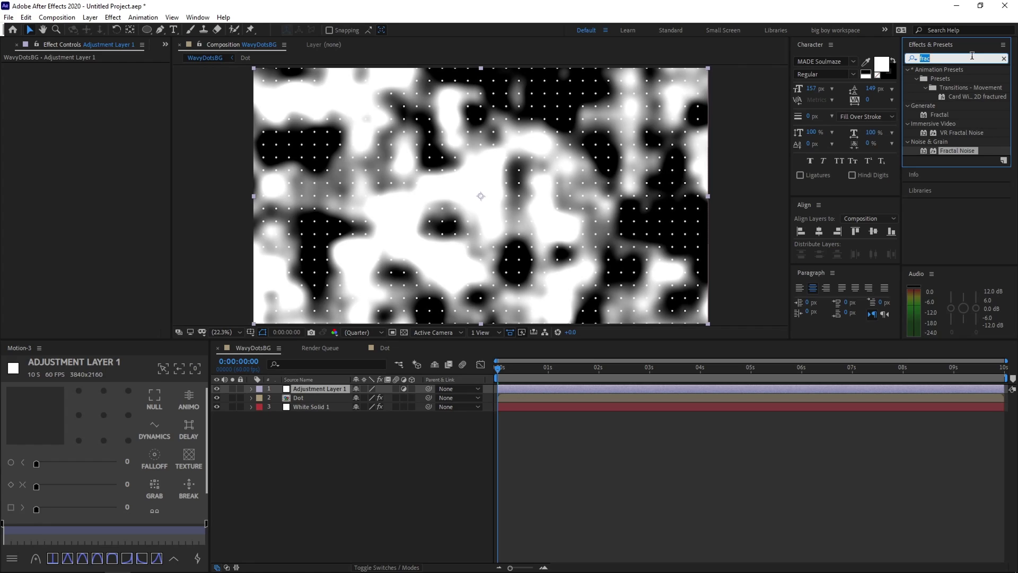
{"action": "type", "text": "turbulent"}
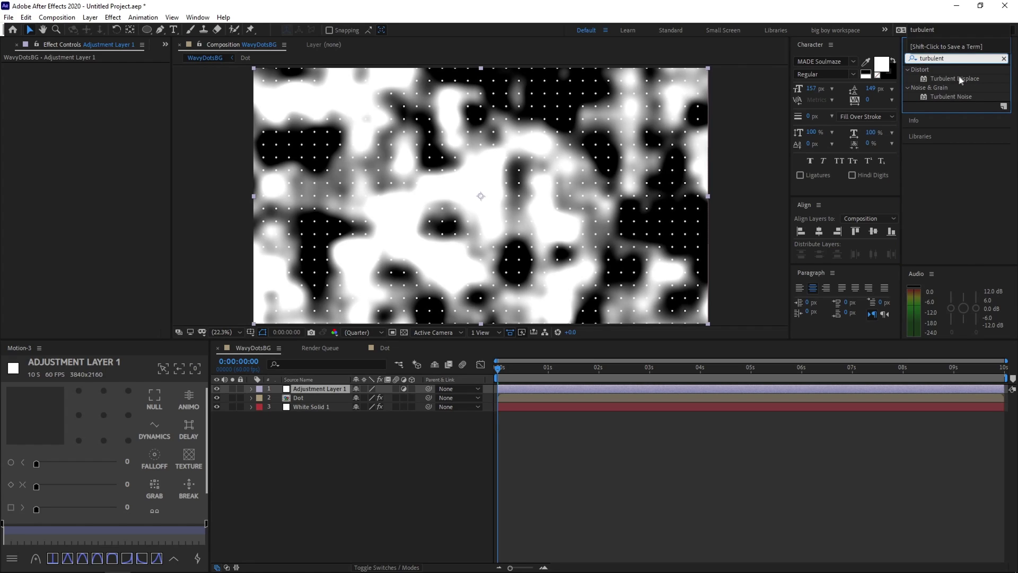
{"action": "left_click", "coordinate": [960, 78]}
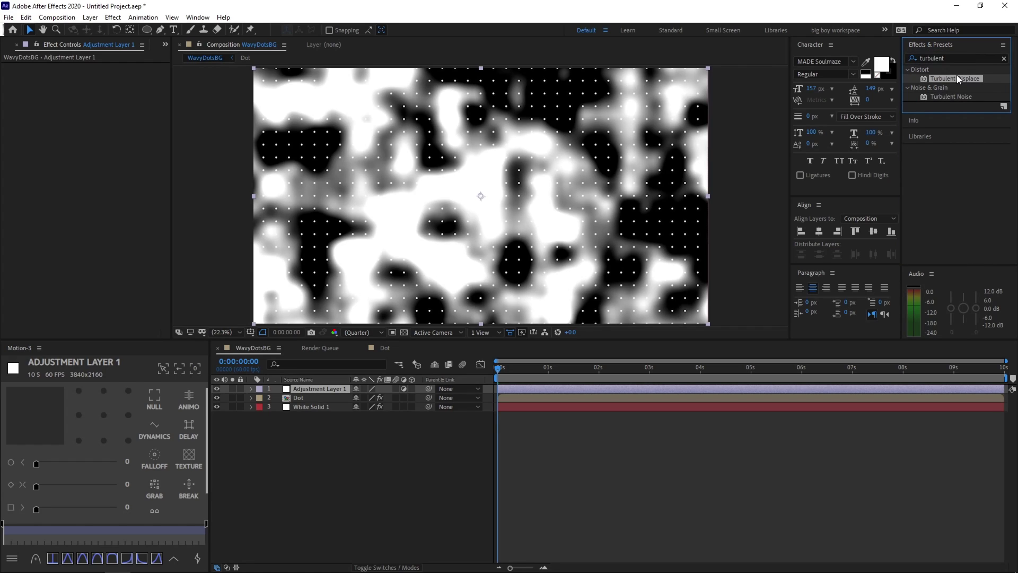
{"action": "left_click_drag", "start_coordinate": [953, 81], "coordinate": [330, 391]}
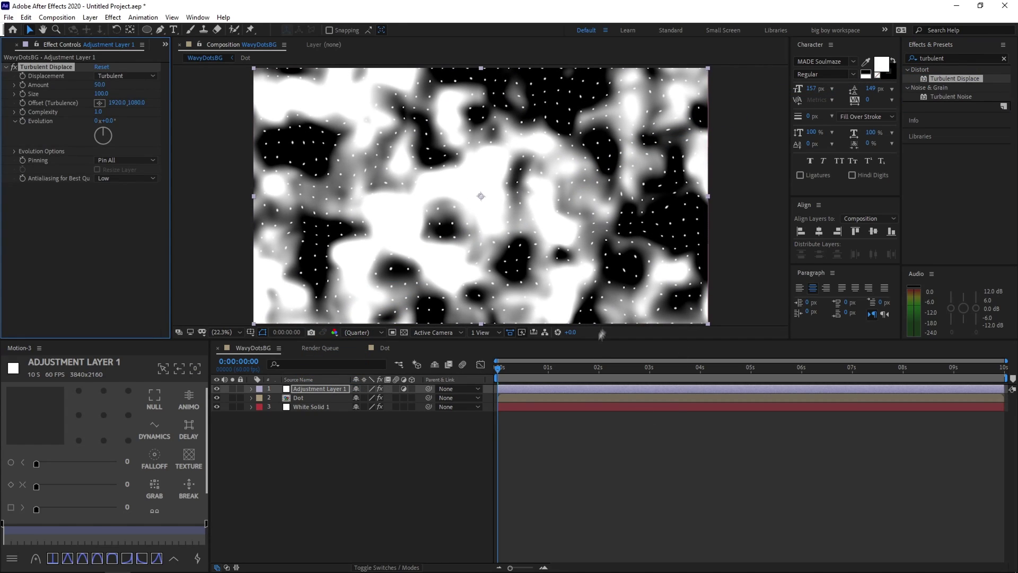
Give Turbulent Displace Amount 28 and Size 250, and add an expression to its Evolution
{"action": "left_click", "coordinate": [313, 390]}
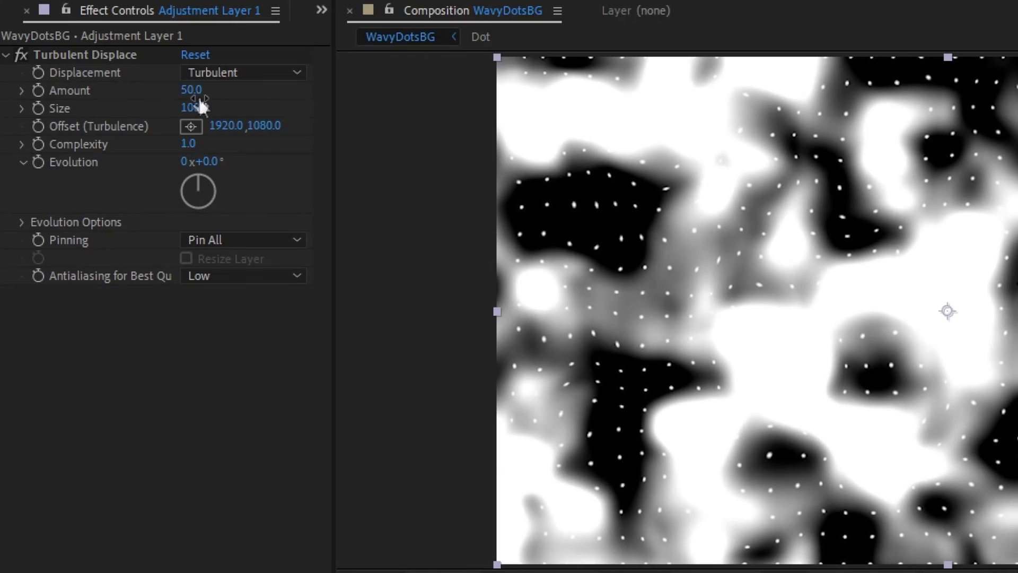
{"action": "left_click", "coordinate": [196, 91]}
{"action": "type", "text": "28"}
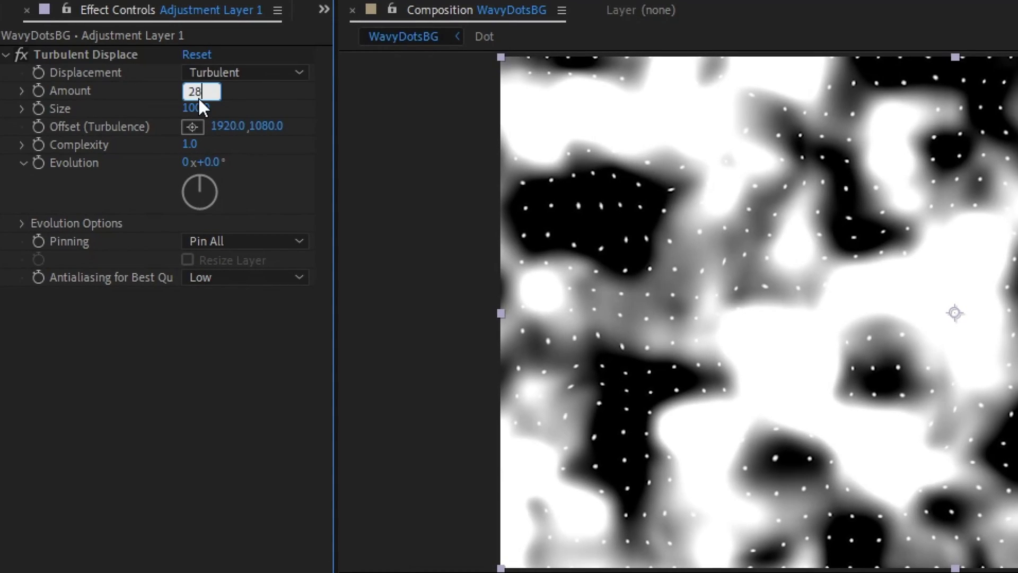
{"action": "key", "text": "Return"}
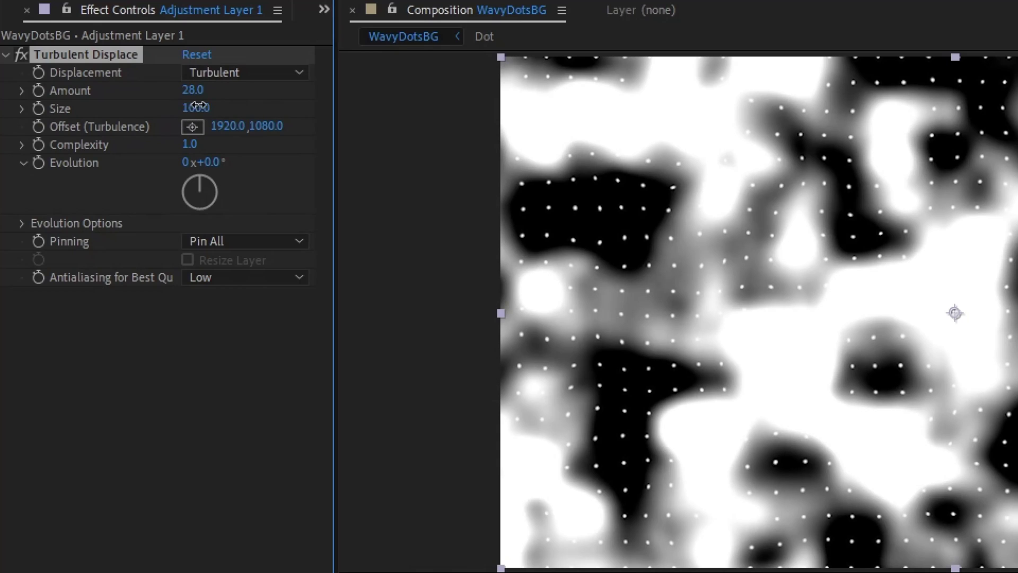
{"action": "left_click", "coordinate": [197, 108]}
{"action": "type", "text": "250"}
{"action": "key", "text": "Return"}
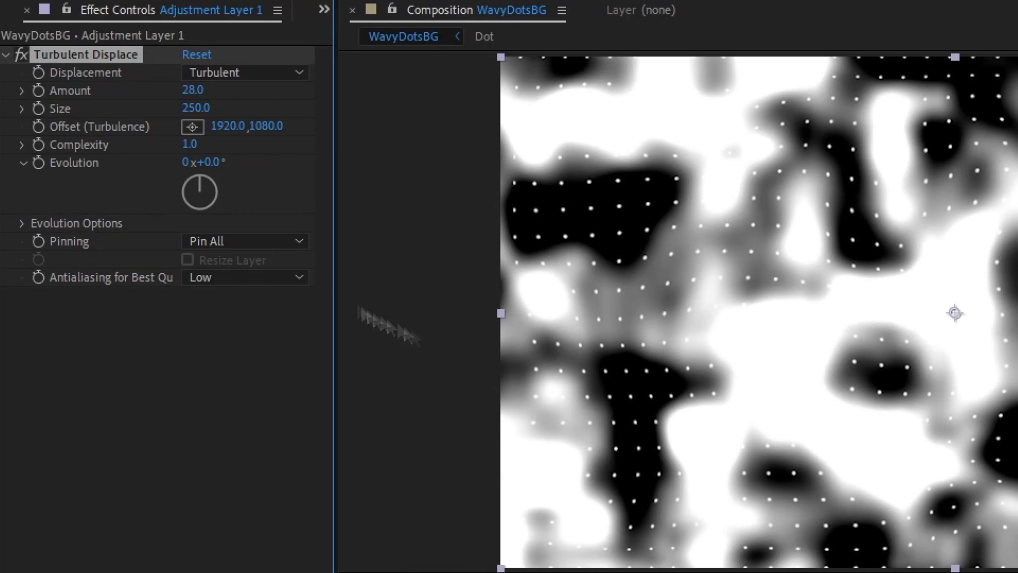
{"action": "left_click", "coordinate": [37, 164]}
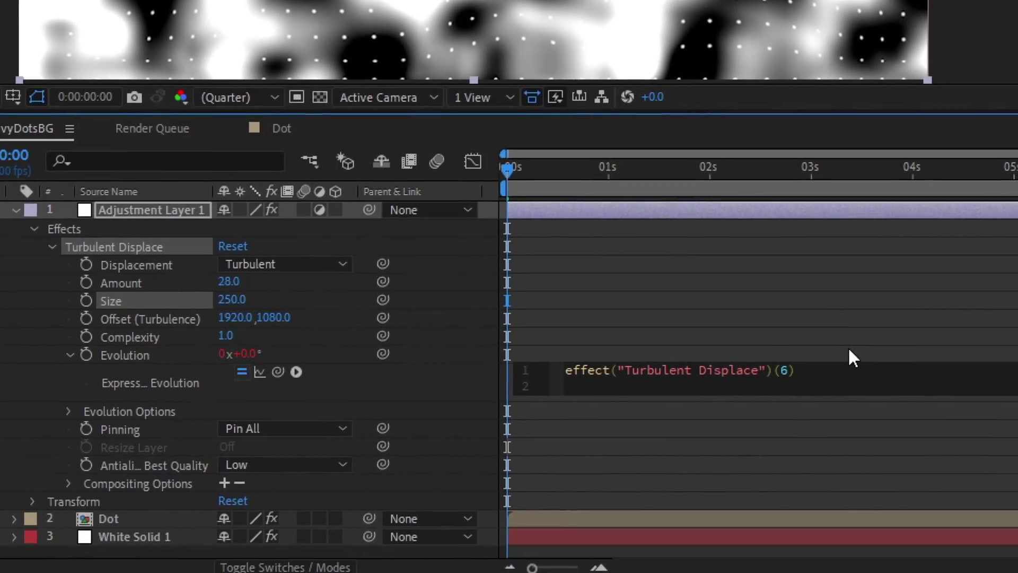
Enter 'time*60' as the Evolution expression and preview the animated warp
{"action": "type", "text": "time*"}
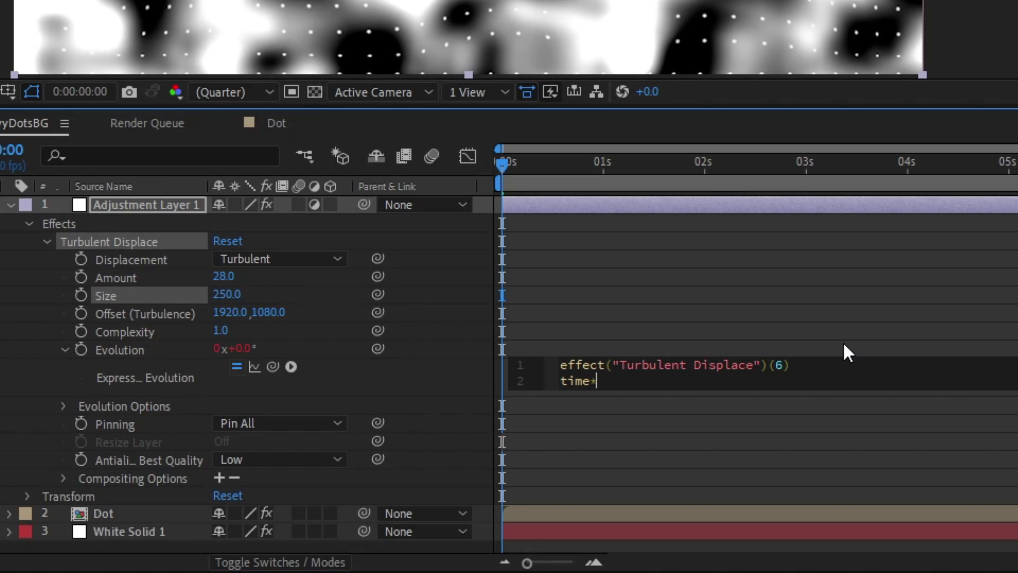
{"action": "type", "text": "60"}
{"action": "left_click", "coordinate": [911, 244]}
{"action": "key", "text": "space"}
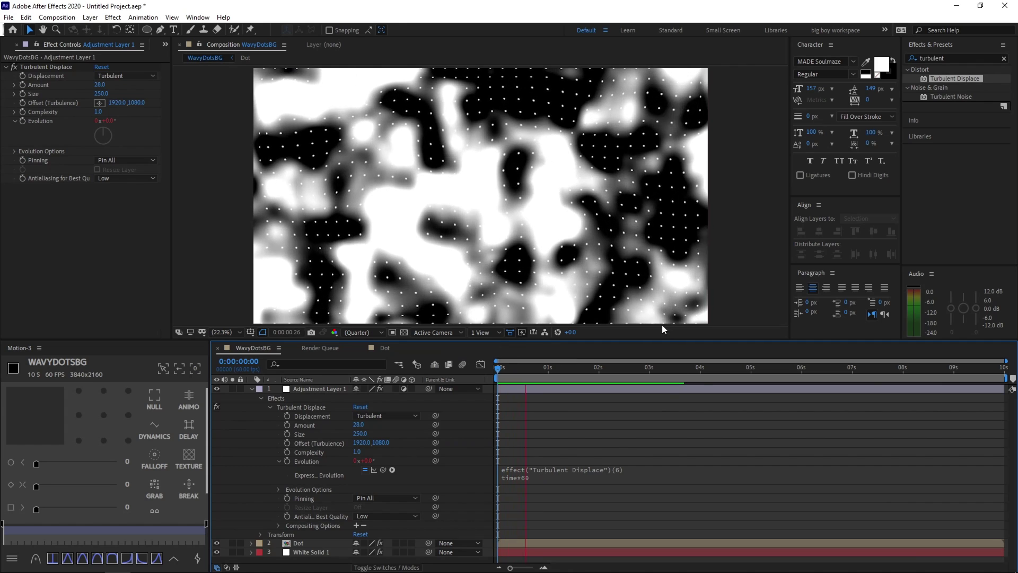
{"action": "key", "text": "space"}
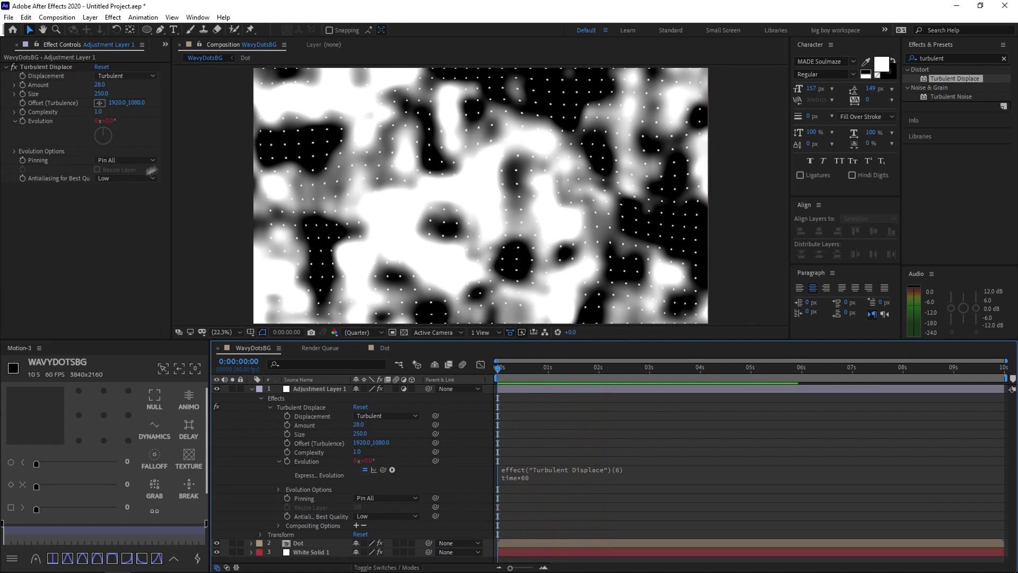
{"action": "key", "text": "space"}
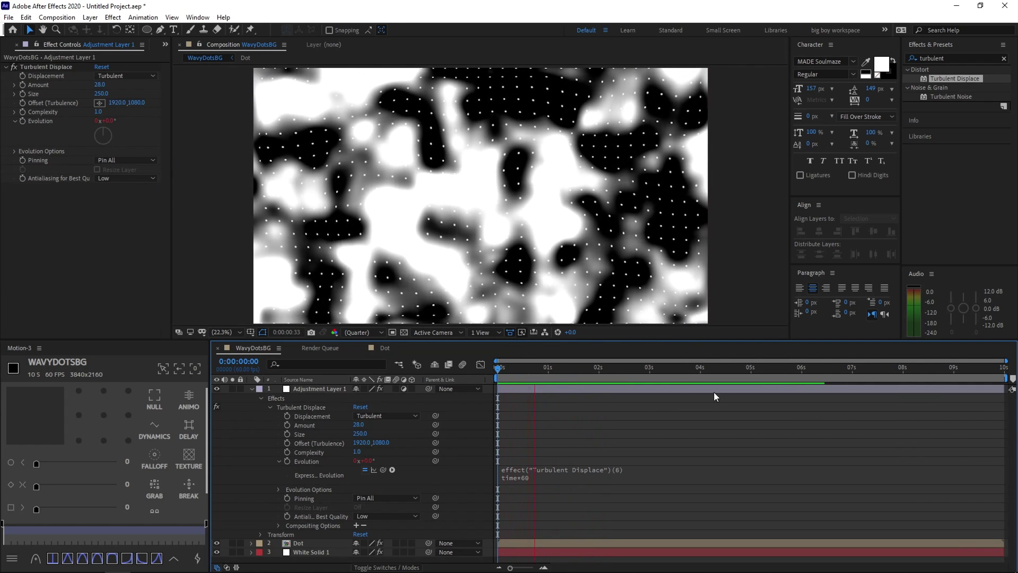
Finish the expression edit, return the playhead to the start, and collapse Adjustment Layer 1
{"action": "left_click", "coordinate": [529, 479]}
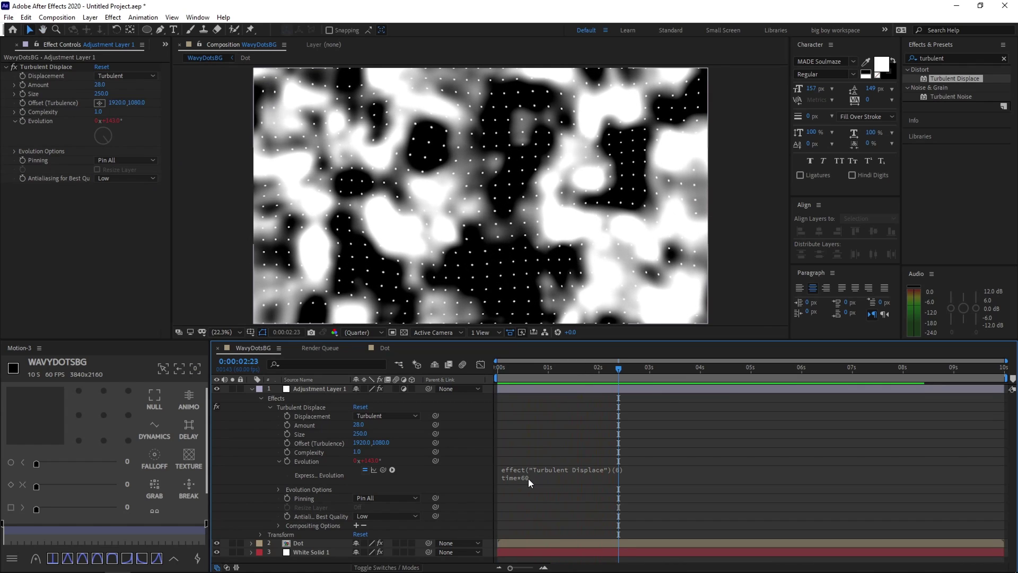
{"action": "left_click", "coordinate": [620, 433]}
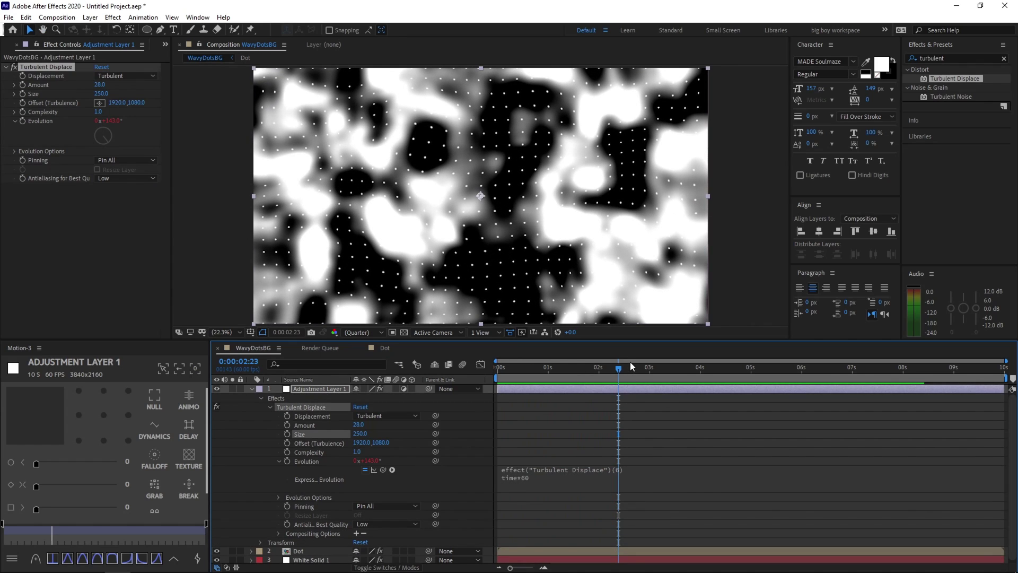
{"action": "left_click_drag", "start_coordinate": [619, 370], "coordinate": [468, 360]}
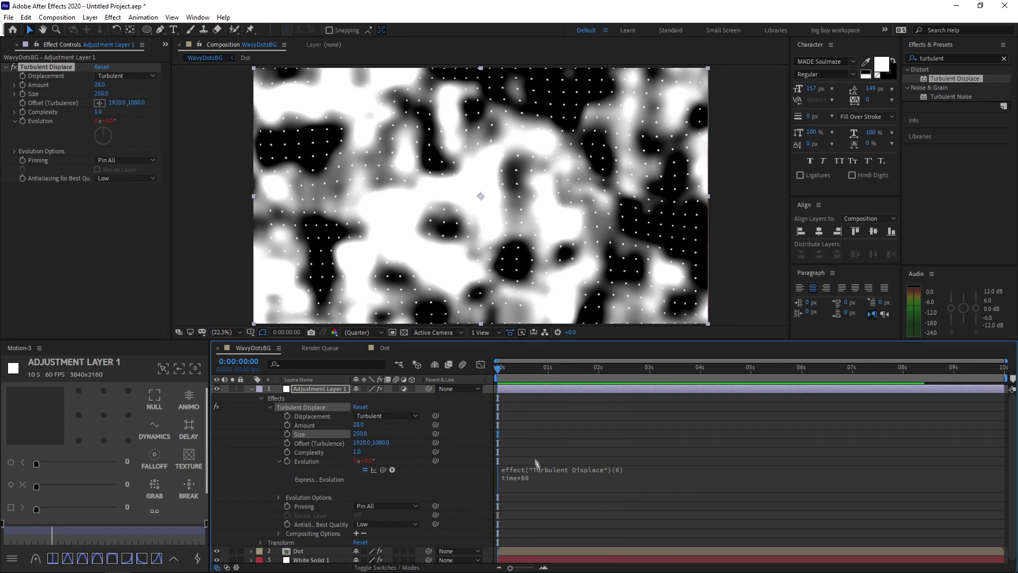
{"action": "left_click", "coordinate": [568, 473]}
{"action": "left_click", "coordinate": [584, 434]}
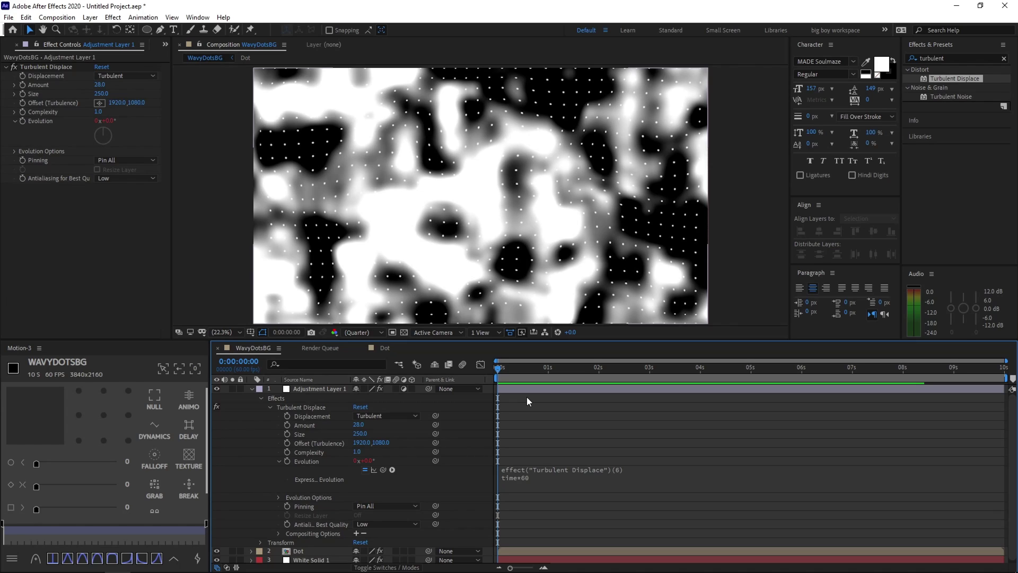
{"action": "key", "text": "ctrl+Up"}
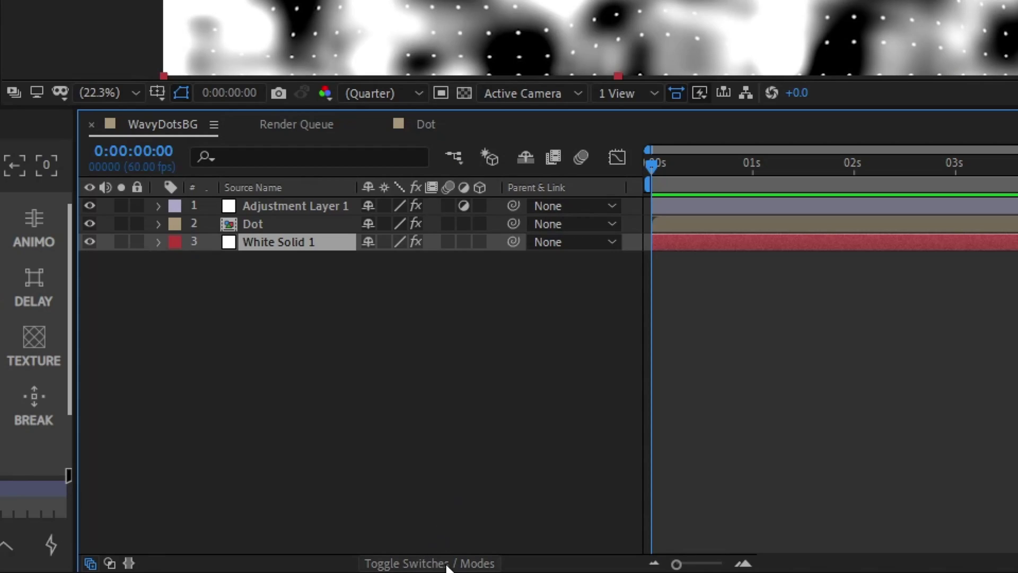
Set White Solid 1's track matte to Luma Matte 'Dot' and preview the dots
{"action": "left_click", "coordinate": [473, 563]}
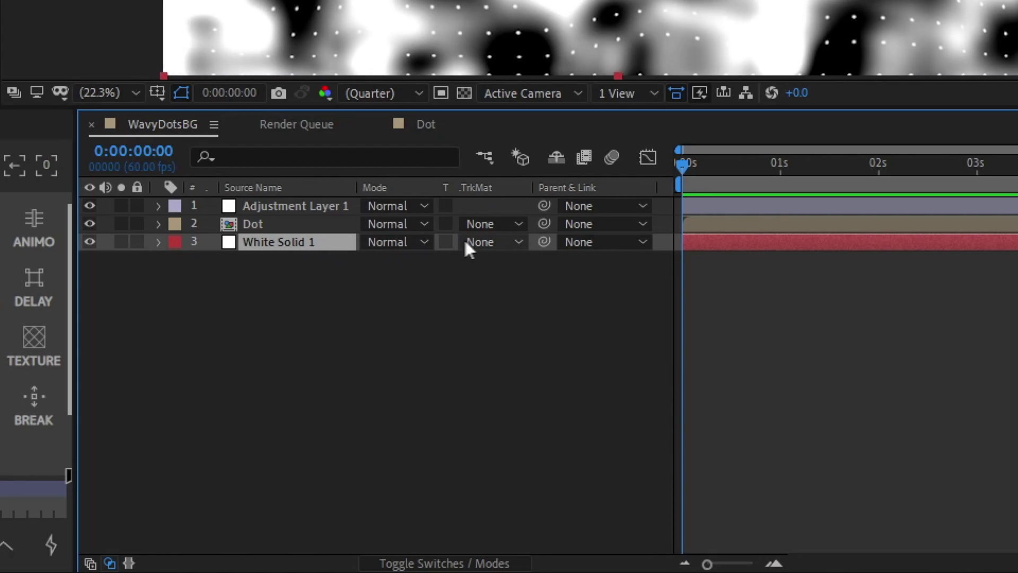
{"action": "left_click", "coordinate": [502, 243]}
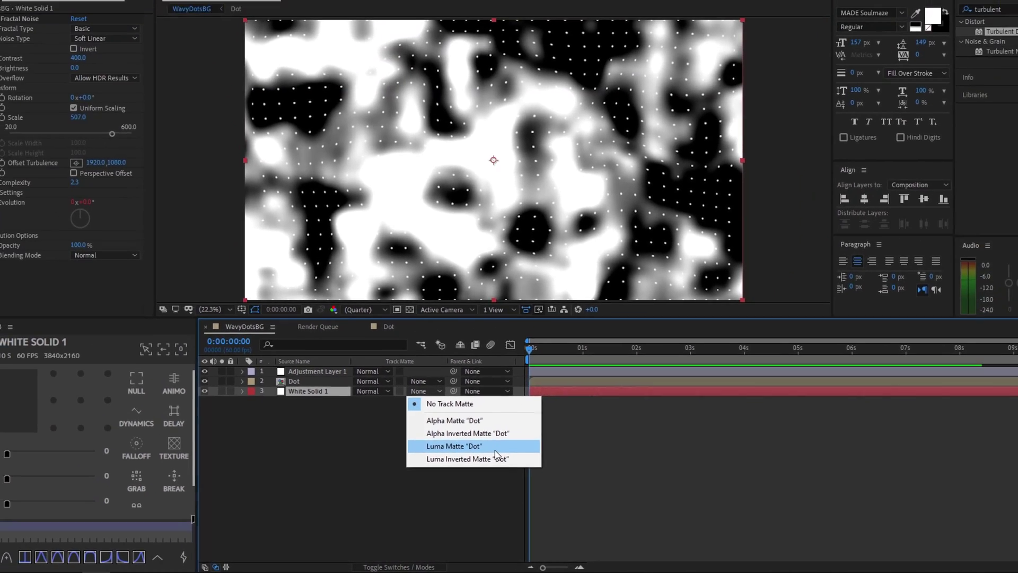
{"action": "left_click", "coordinate": [524, 424]}
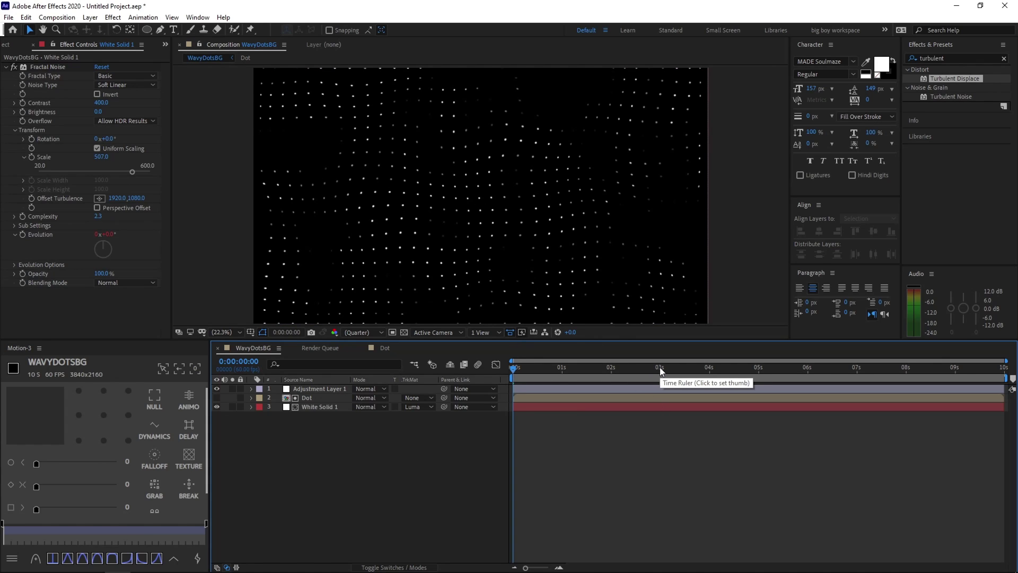
{"action": "key", "text": "space"}
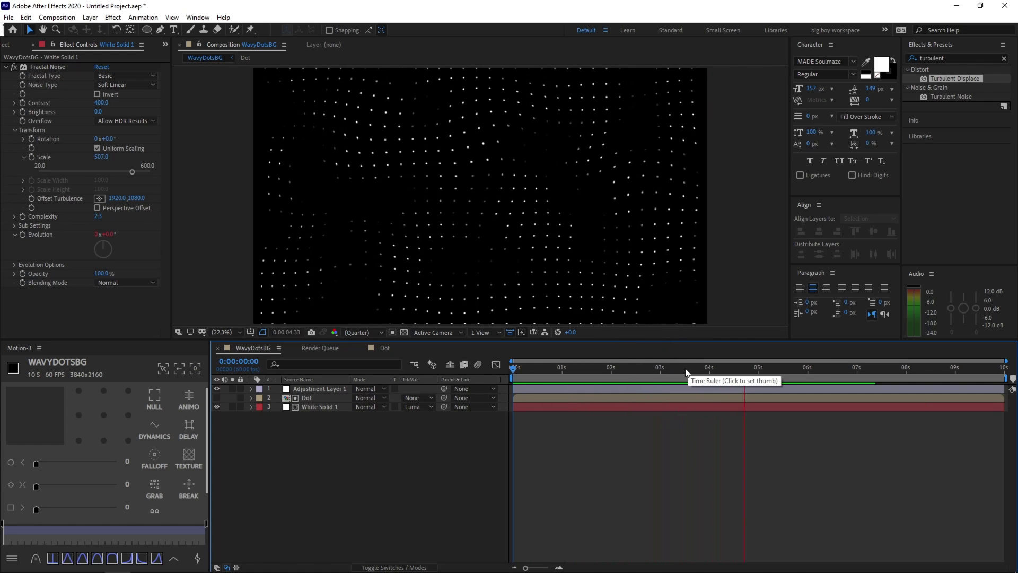
{"action": "key", "text": "space"}
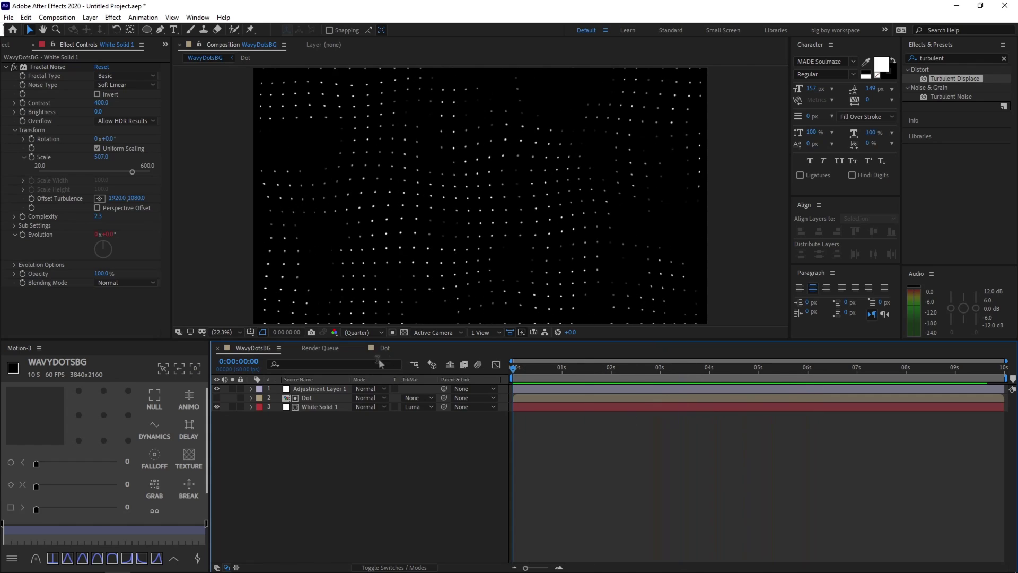